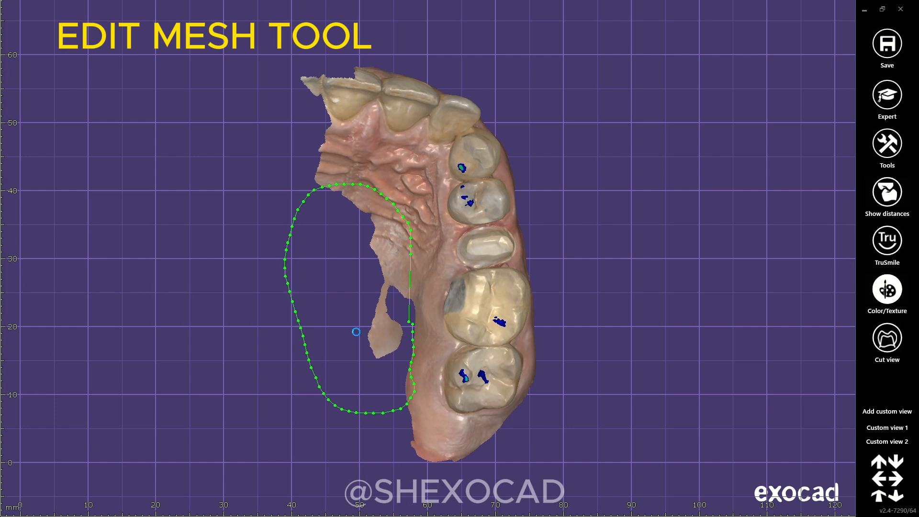
Trim the excess soft tissue along the buccal edge of the upper jaw scan by outlining it and deleting the selected mesh
right_drag(362, 302, 649, 205)
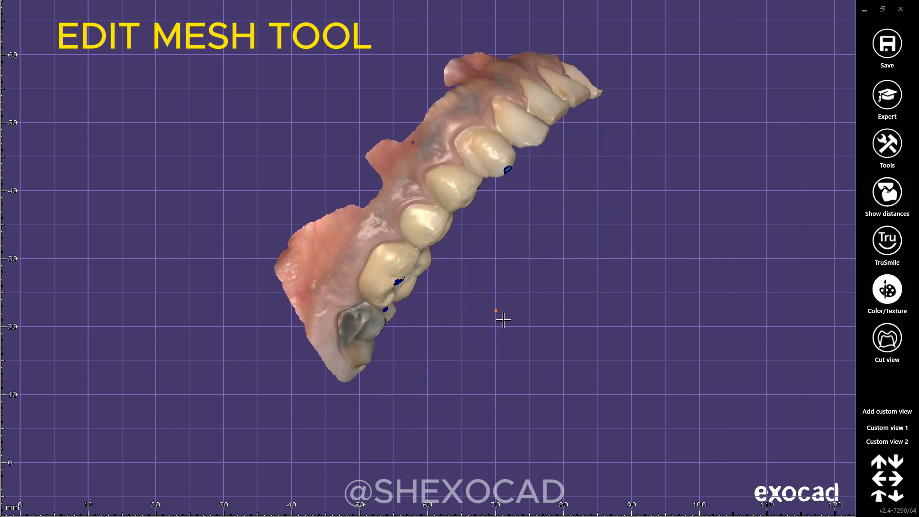
click(506, 48)
click(448, 95)
click(378, 185)
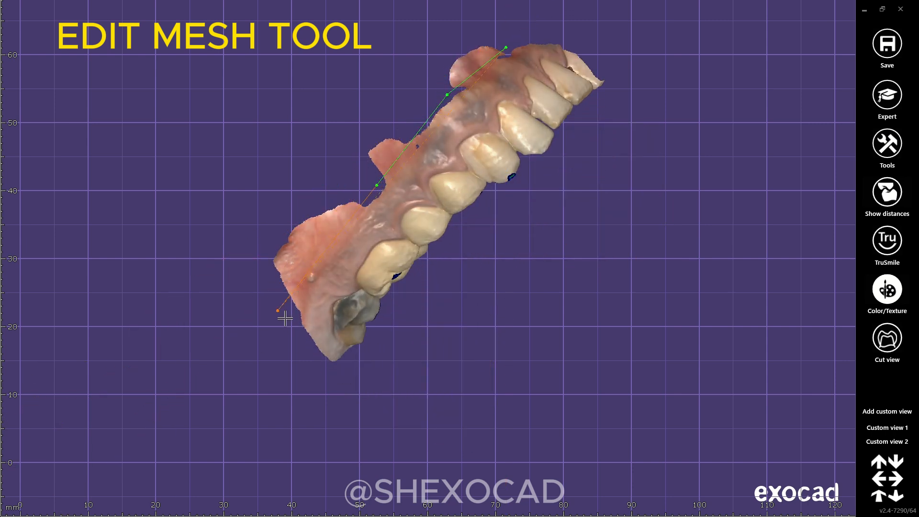
double_click(515, 52)
click(55, 355)
Trace the finish line of prepared tooth 25 point by point around the entire margin and close the loop
right_drag(574, 392, 495, 241)
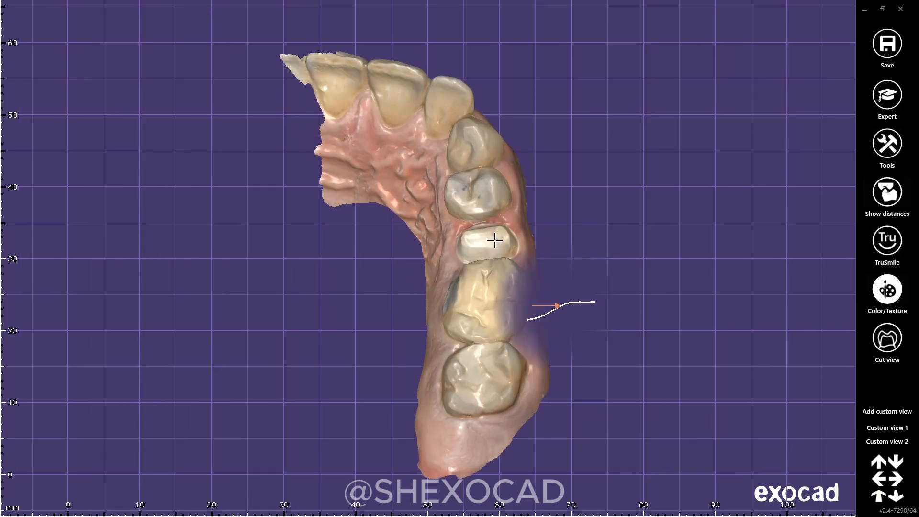
middle_click(495, 241)
scroll(442, 271, up, 5)
right_drag(442, 271, 544, 10)
scroll(464, 292, up, 4)
click(464, 329)
click(449, 355)
click(416, 378)
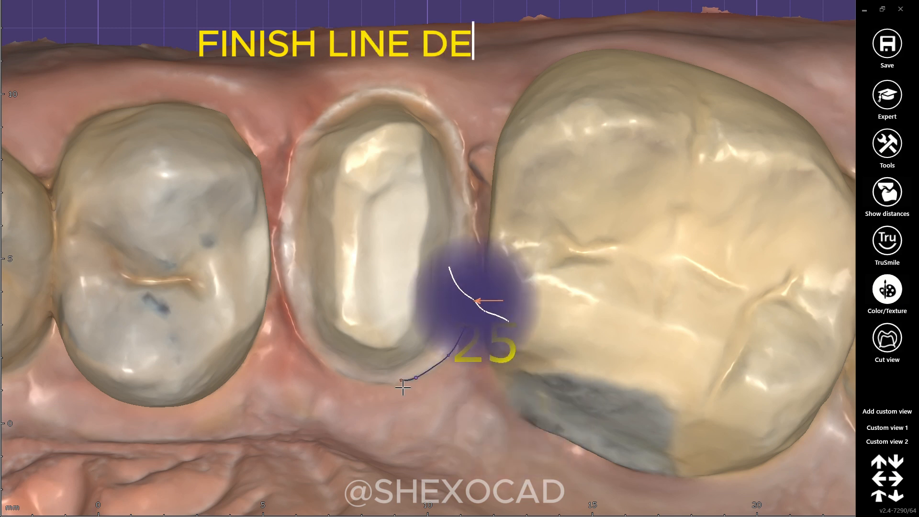
click(293, 306)
click(310, 123)
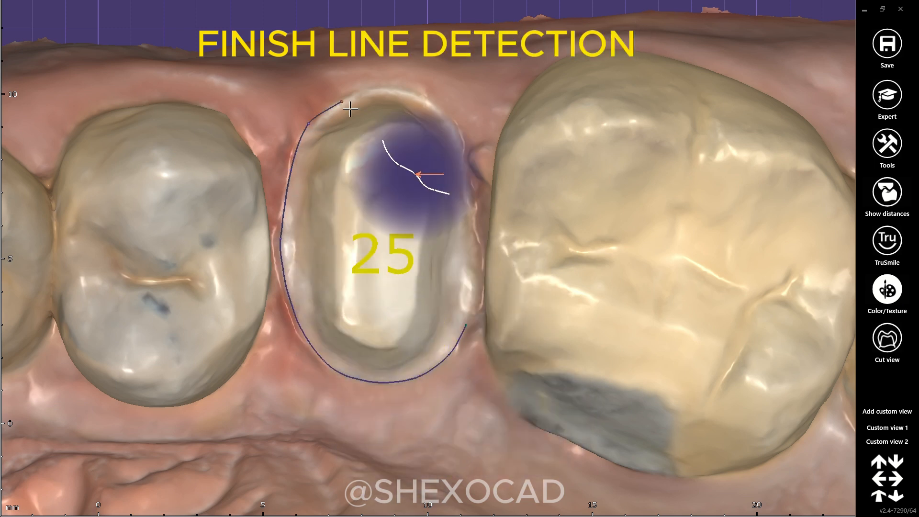
click(388, 87)
click(448, 113)
click(462, 156)
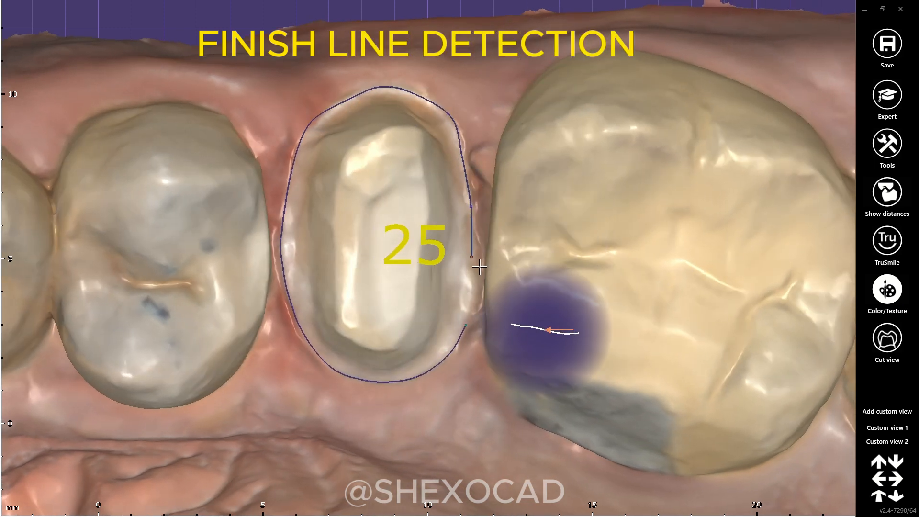
click(466, 324)
Move control points of the tooth 25 finish line onto the visible preparation margin, starting from the palatal side
right_drag(466, 324, 477, 359)
scroll(426, 259, up, 5)
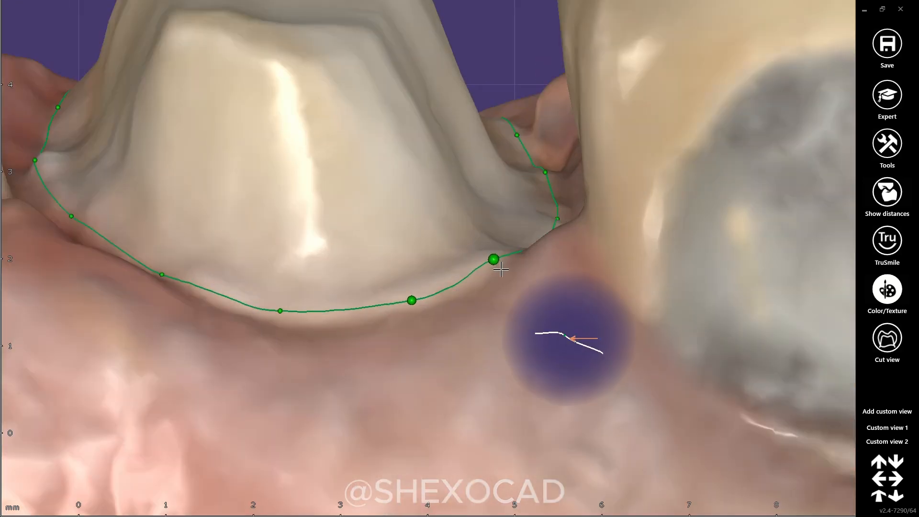
right_drag(487, 286, 330, 145)
drag(205, 239, 210, 250)
right_drag(472, 126, 641, 126)
middle_drag(641, 126, 458, 208)
drag(449, 191, 464, 196)
drag(470, 283, 489, 304)
Correct the remaining misplaced finish line points on tooth 25 and accept the margin
scroll(402, 296, down, 4)
right_drag(401, 297, 299, 180)
drag(257, 226, 253, 223)
middle_drag(350, 183, 320, 367)
drag(268, 198, 263, 209)
scroll(433, 160, down, 4)
right_drag(441, 167, 509, 378)
click(126, 477)
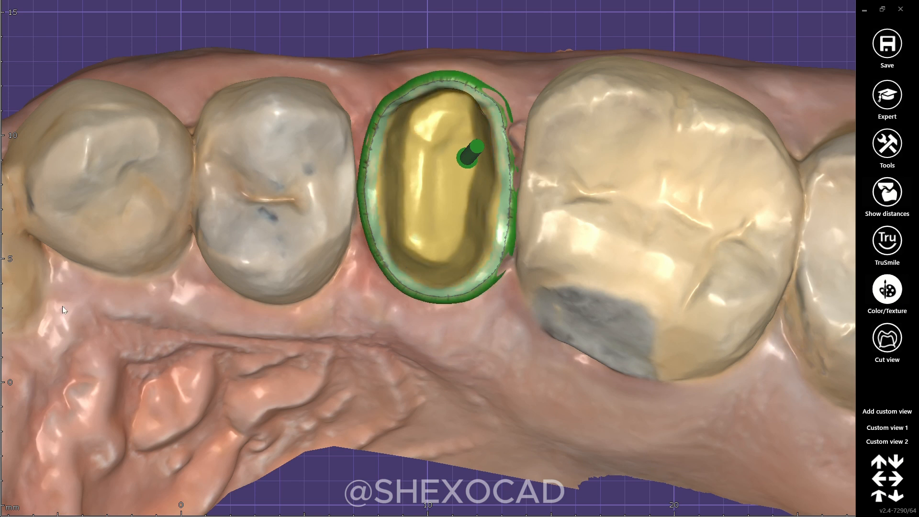
scroll(410, 153, down, 5)
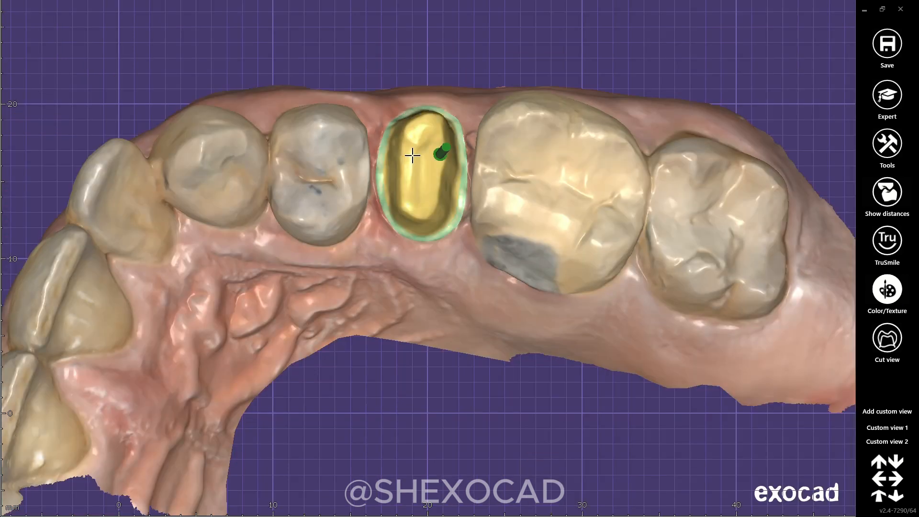
right_drag(412, 154, 484, 197)
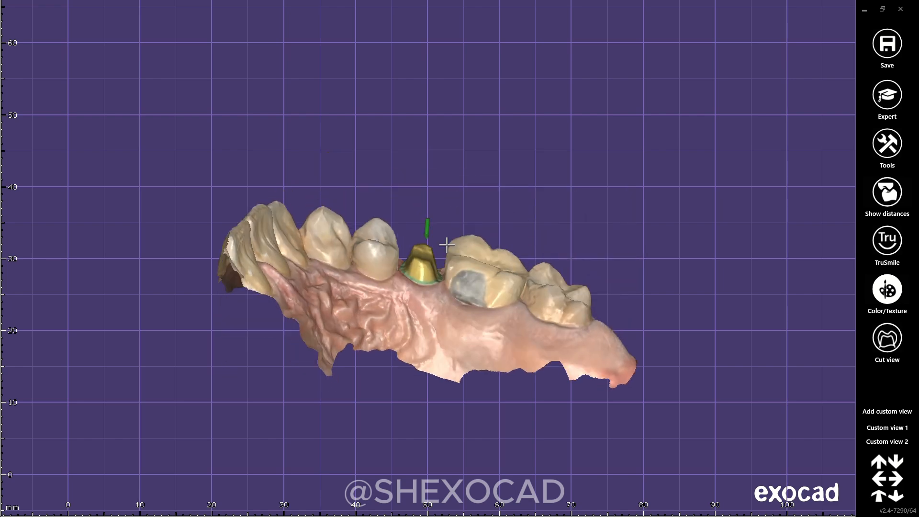
right_drag(447, 245, 445, 297)
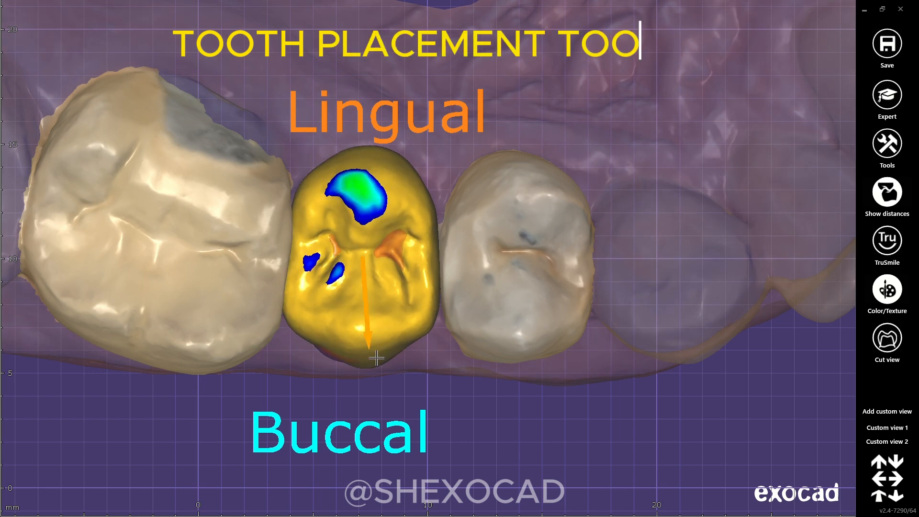
Position and adjust the library tooth for tooth 25 so it aligns buccally and lingually with the neighbouring teeth
right_drag(377, 358, 388, 156)
drag(388, 156, 408, 201)
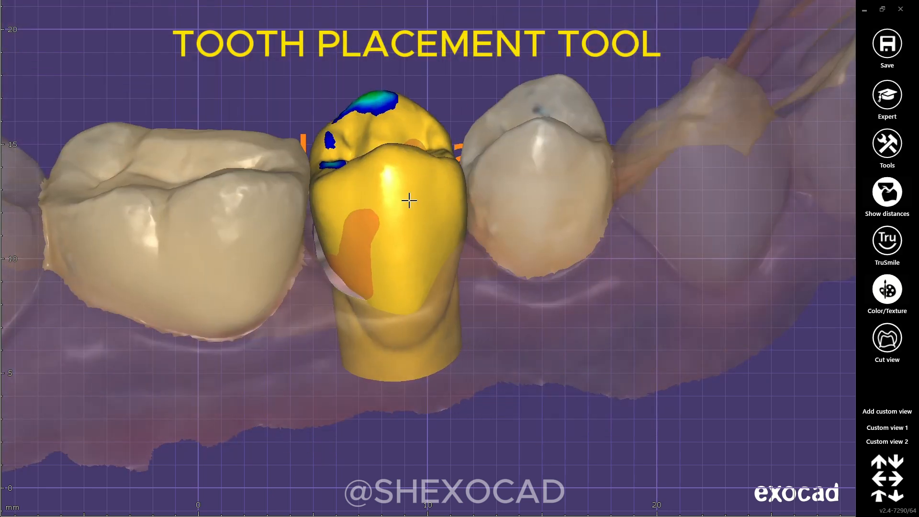
scroll(409, 201, down, 5)
right_drag(409, 201, 461, 249)
scroll(439, 210, down, 1)
right_drag(446, 216, 469, 315)
scroll(415, 232, up, 5)
scroll(414, 232, up, 1)
scroll(420, 249, down, 4)
scroll(467, 206, up, 3)
drag(458, 177, 460, 195)
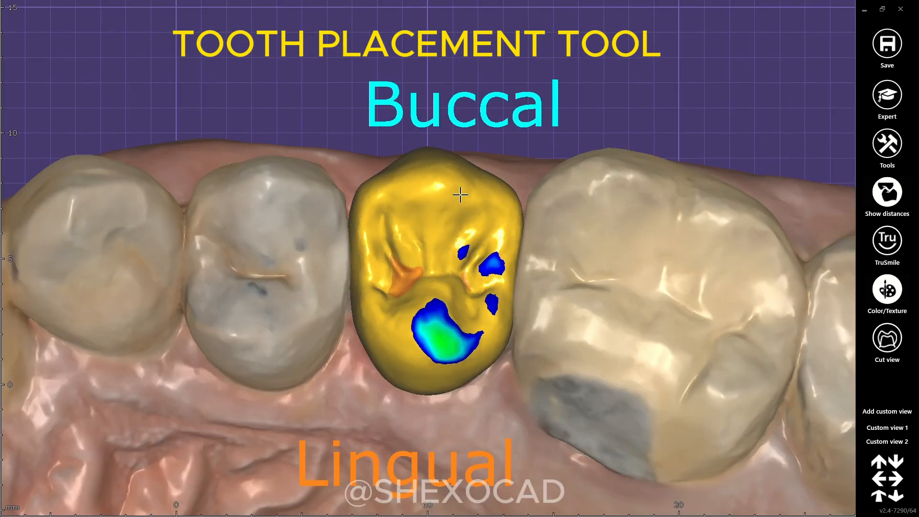
drag(425, 364, 402, 384)
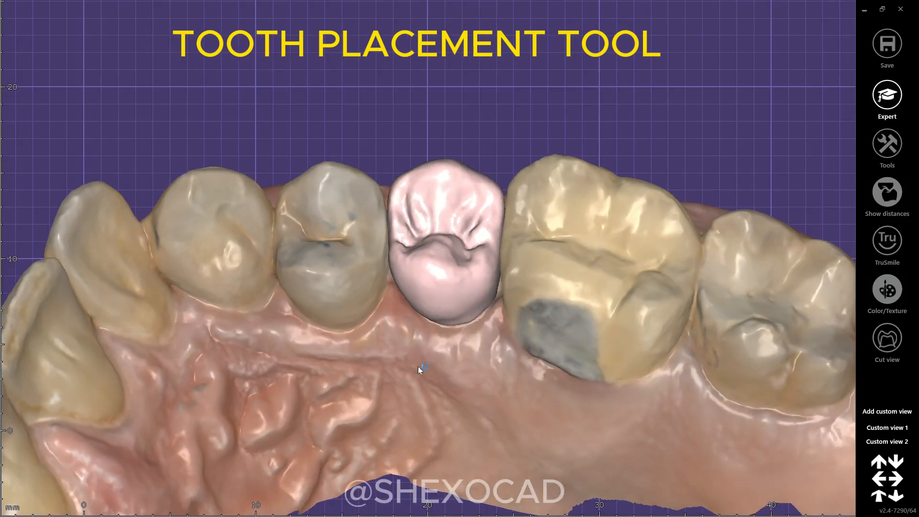
Examine the tooth 25 crown's lingual and occlusal surfaces and its contact areas with the opposing teeth
right_drag(418, 367, 389, 410)
scroll(369, 338, up, 5)
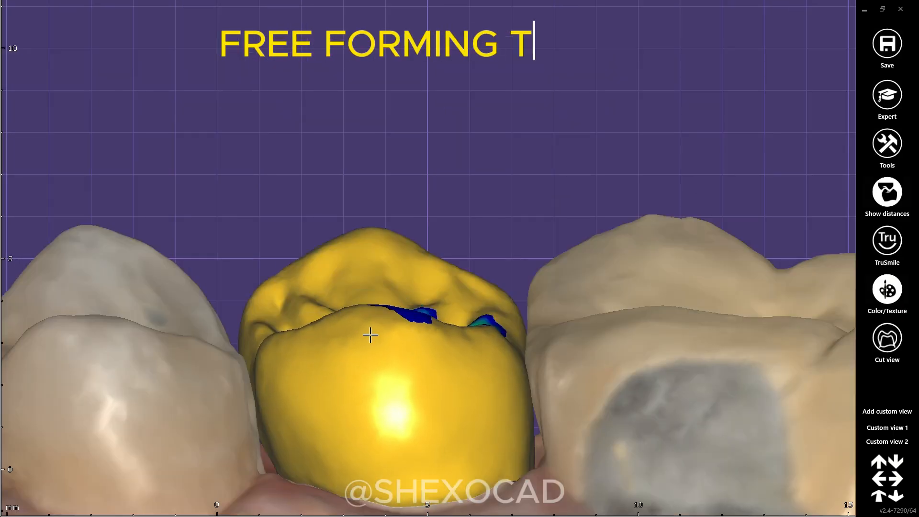
scroll(370, 335, up, 1)
right_drag(370, 335, 374, 359)
middle_drag(422, 342, 412, 233)
scroll(412, 234, down, 5)
right_drag(412, 234, 400, 277)
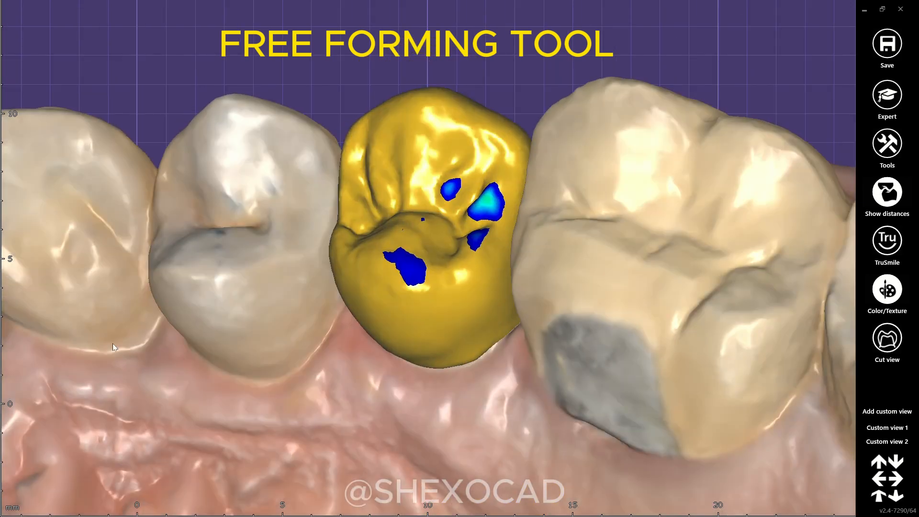
scroll(113, 347, down, 4)
right_drag(113, 348, 468, 358)
scroll(434, 195, up, 7)
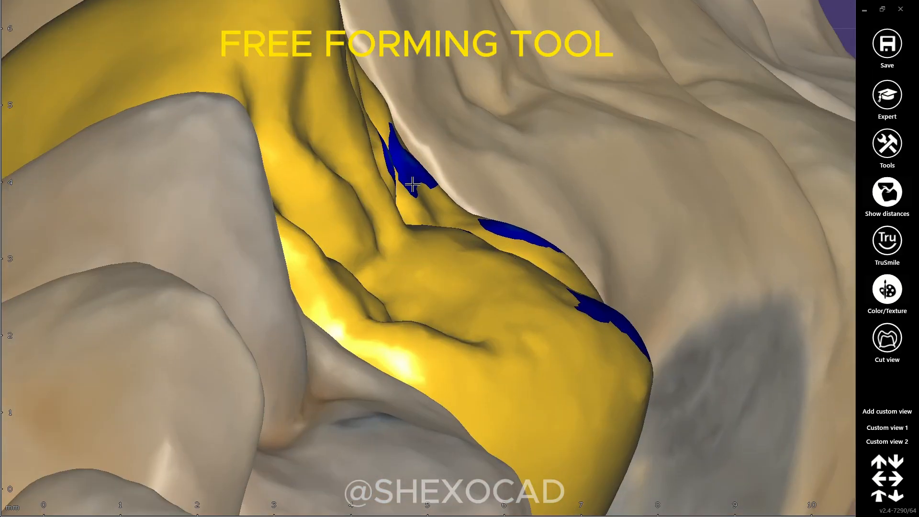
Free-form the crown's proximal and occlusal contact areas on tooth 25, with the neighbouring teeth shown transparent
scroll(518, 261, down, 5)
right_drag(519, 265, 497, 215)
scroll(497, 215, down, 3)
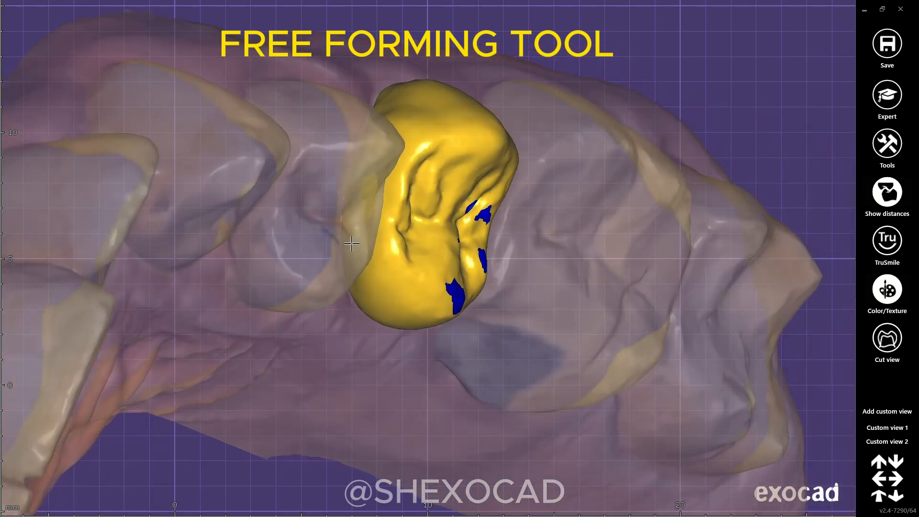
scroll(373, 179, up, 5)
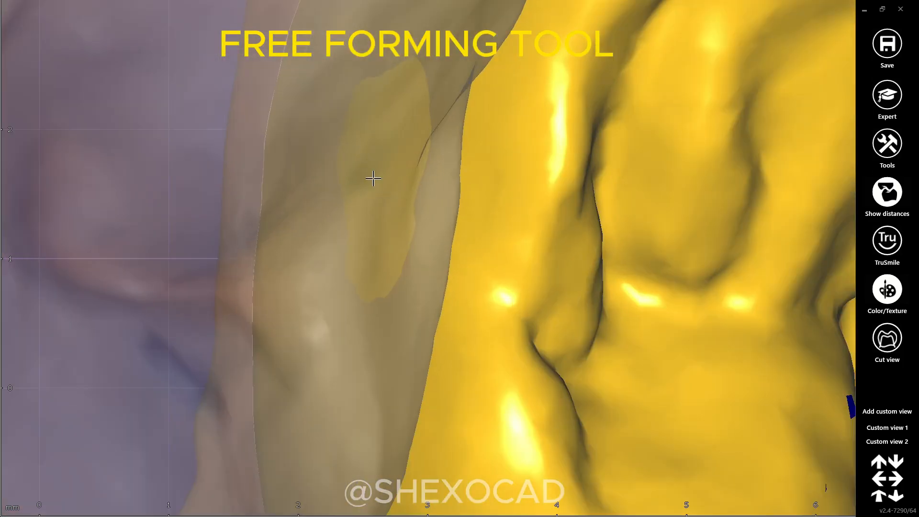
scroll(331, 209, down, 4)
right_drag(394, 247, 449, 230)
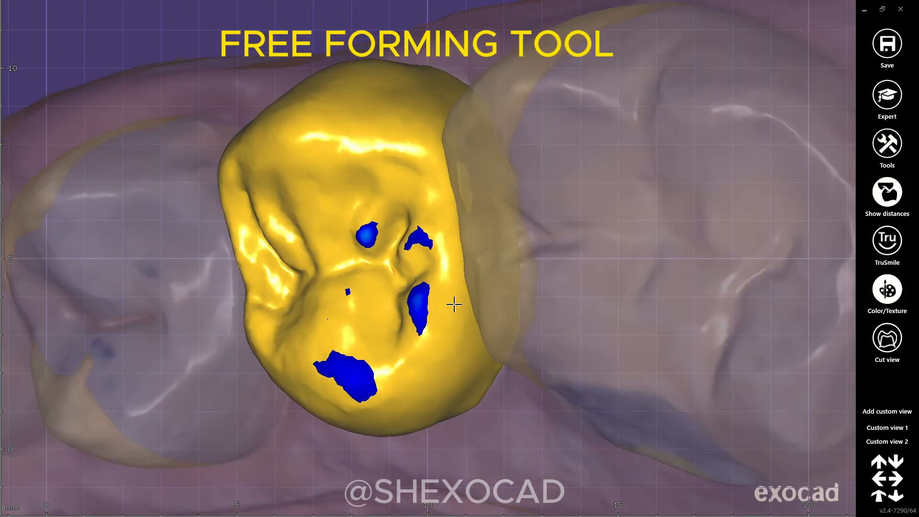
right_drag(332, 309, 416, 296)
scroll(369, 245, up, 4)
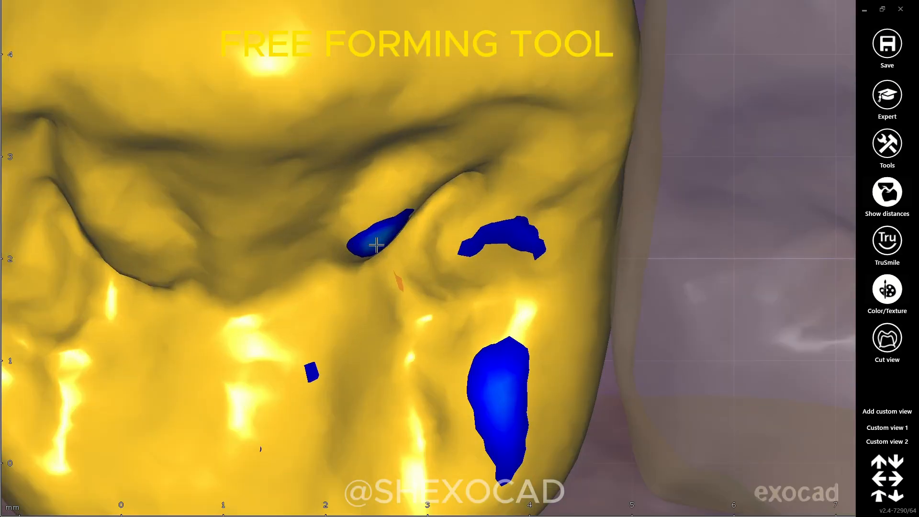
scroll(372, 259, down, 4)
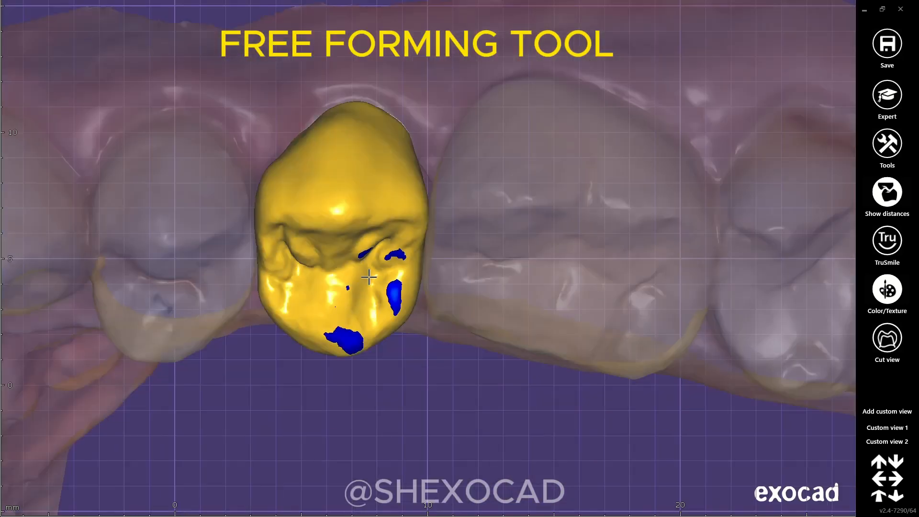
Check the tooth 25 crown from the lingual side with the opposing arch displayed
right_drag(370, 277, 363, 230)
scroll(386, 327, down, 2)
right_drag(385, 327, 408, 298)
scroll(359, 236, up, 6)
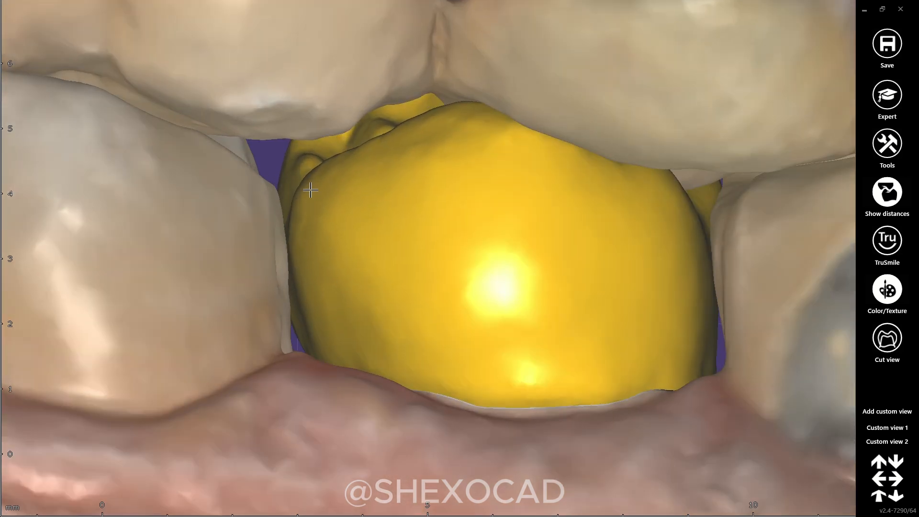
scroll(310, 190, down, 8)
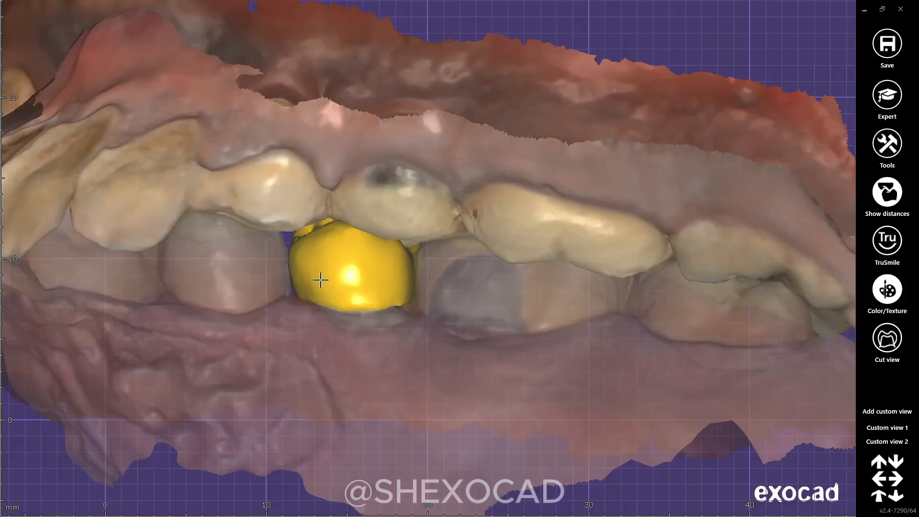
scroll(321, 281, down, 3)
mouse_move(321, 280)
right_down()
mouse_move(309, 308)
mouse_move(309, 289)
right_up()
scroll(312, 230, up, 5)
scroll(364, 232, down, 1)
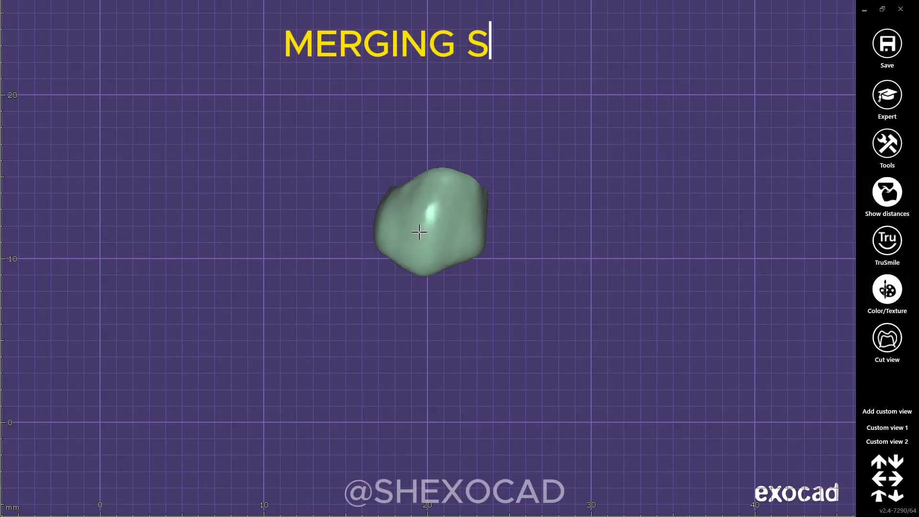
Smooth the merged crown's outer walls down to the margin with the free-forming brush
right_drag(548, 165, 507, 231)
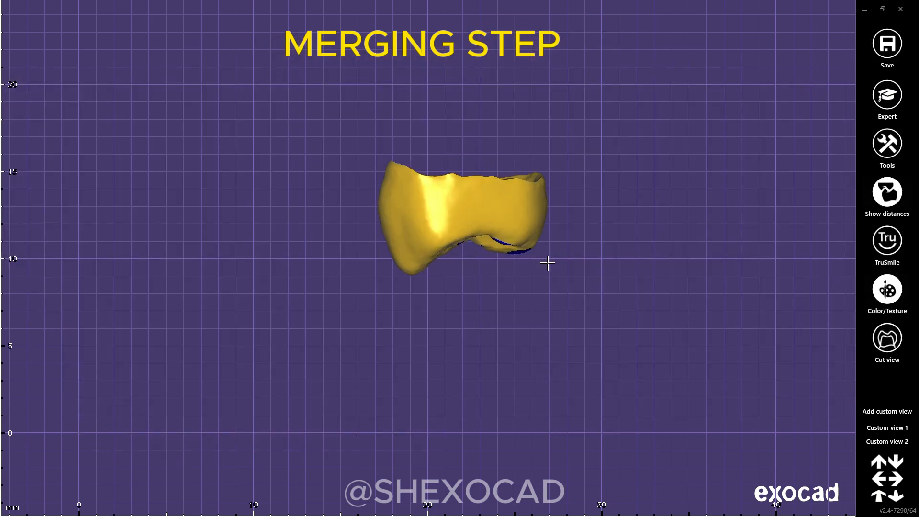
scroll(486, 213, up, 1)
right_drag(485, 214, 492, 262)
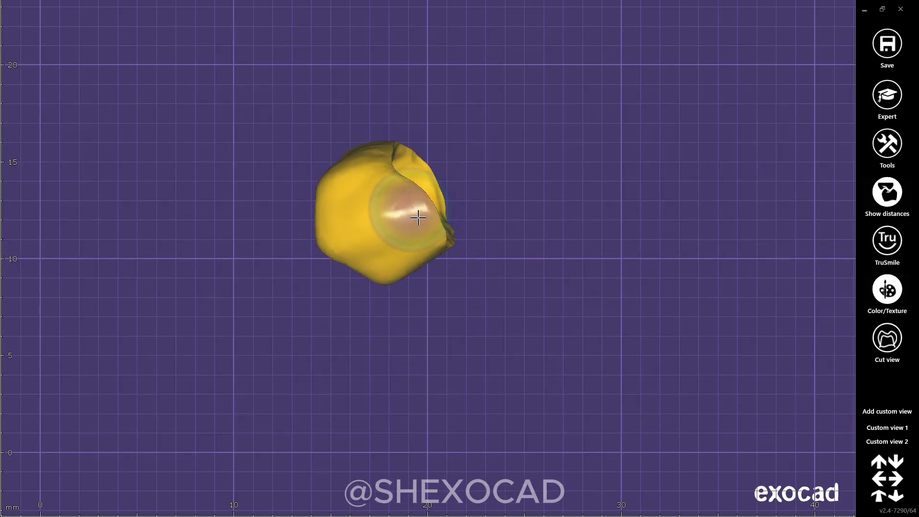
right_drag(414, 206, 405, 221)
scroll(405, 220, up, 2)
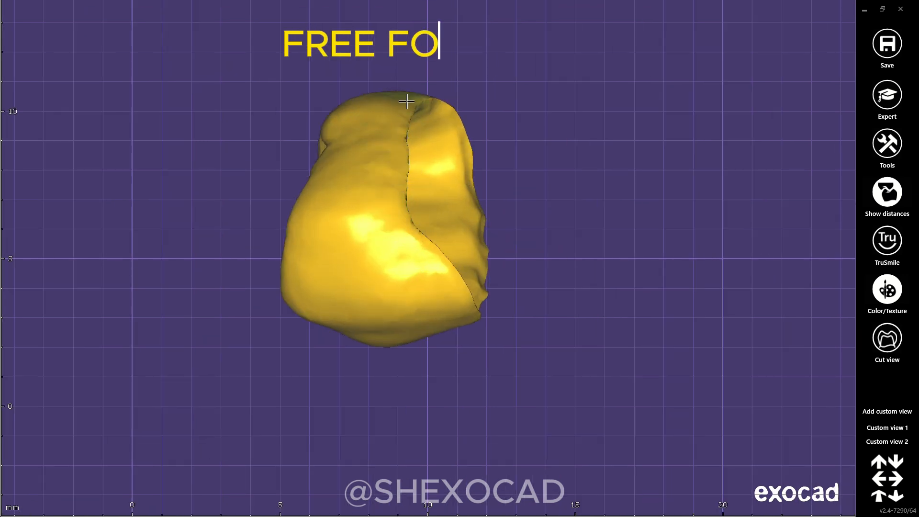
mouse_move(406, 101)
right_down()
mouse_move(402, 199)
mouse_move(421, 289)
mouse_move(380, 189)
mouse_move(470, 140)
mouse_move(634, 166)
mouse_move(631, 148)
mouse_move(565, 108)
mouse_move(630, 127)
mouse_move(616, 250)
mouse_move(493, 143)
mouse_move(544, 152)
mouse_move(431, 220)
mouse_move(408, 220)
mouse_move(391, 264)
mouse_move(462, 290)
mouse_move(401, 250)
mouse_move(409, 247)
right_up()
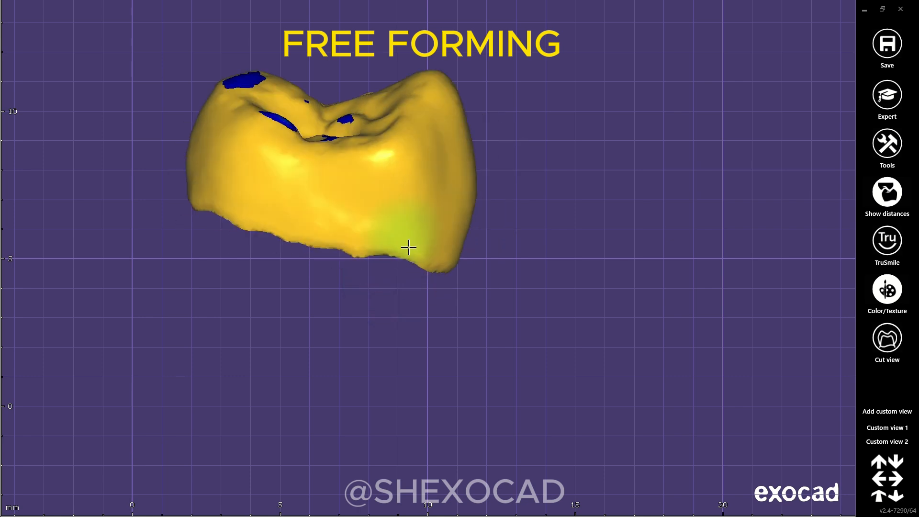
mouse_move(253, 197)
right_down()
mouse_move(275, 195)
mouse_move(381, 233)
right_up()
mouse_move(290, 207)
right_down()
mouse_move(353, 221)
mouse_move(322, 205)
right_up()
right_drag(421, 232, 427, 105)
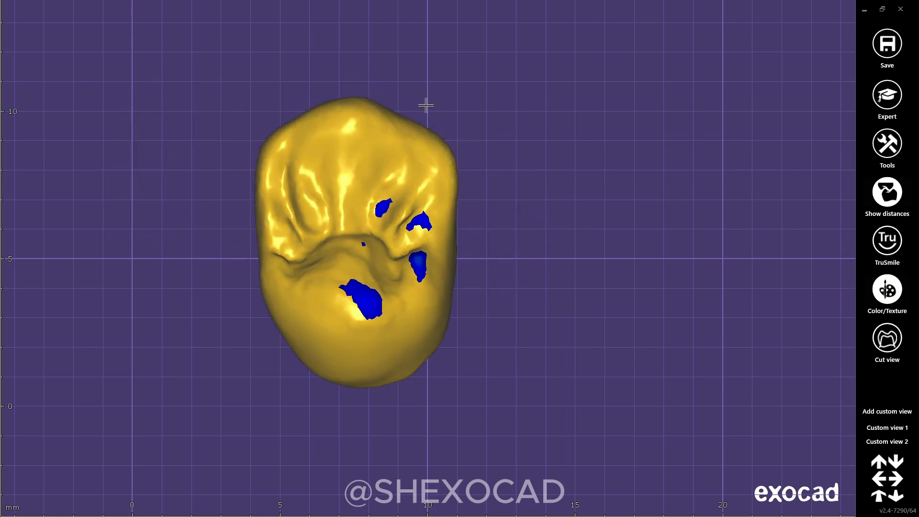
Reduce the occlusal contact spot on the inner slope of the crown's buccal cusp
scroll(286, 258, up, 3)
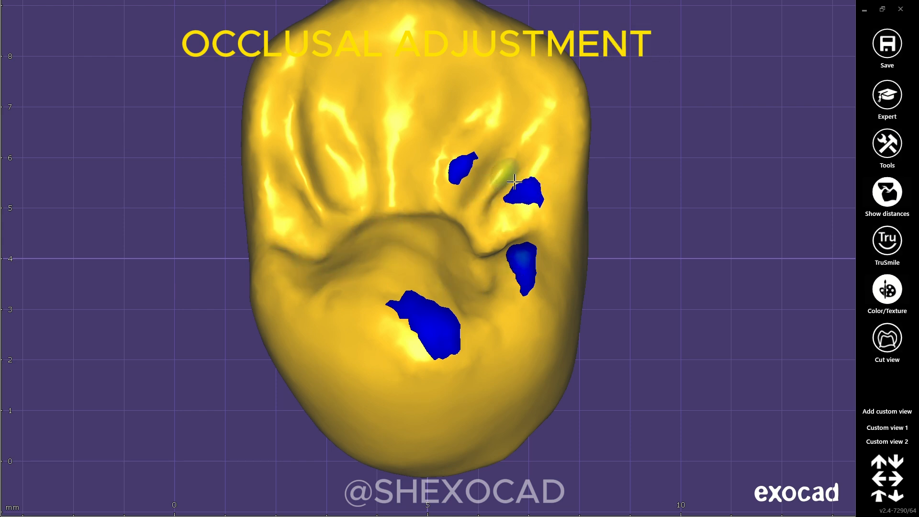
drag(470, 171, 460, 168)
mouse_move(459, 169)
right_down()
mouse_move(468, 211)
mouse_move(437, 230)
right_up()
scroll(420, 203, up, 1)
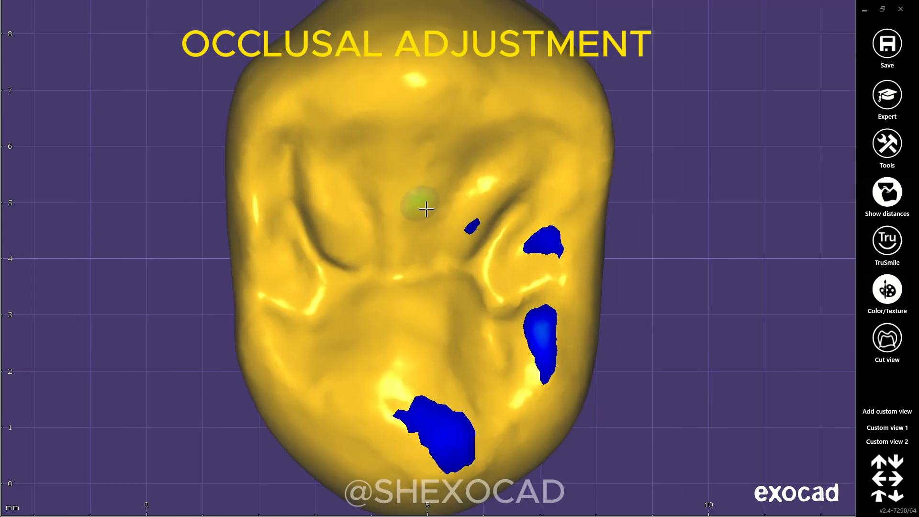
Refine the grooves and ridges of the crown's occlusal surface with the free-forming brush
scroll(426, 236, down, 4)
middle_drag(426, 236, 418, 193)
scroll(436, 195, up, 2)
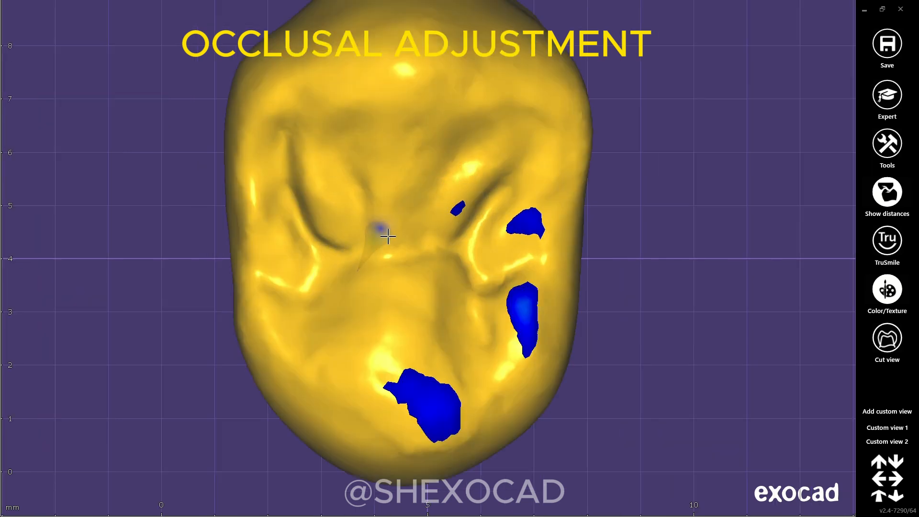
right_drag(470, 168, 310, 234)
mouse_move(351, 266)
right_down()
mouse_move(316, 277)
mouse_move(484, 286)
right_up()
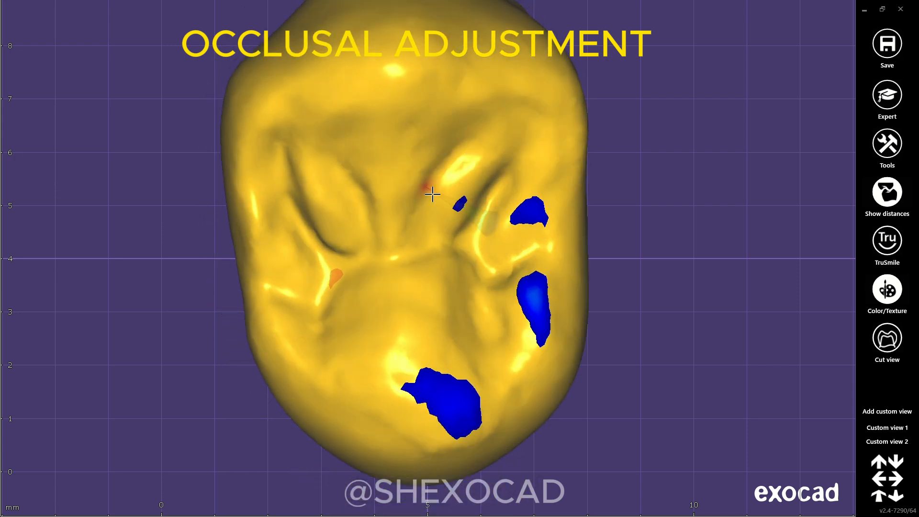
right_drag(443, 253, 478, 306)
scroll(472, 302, down, 3)
scroll(393, 285, up, 7)
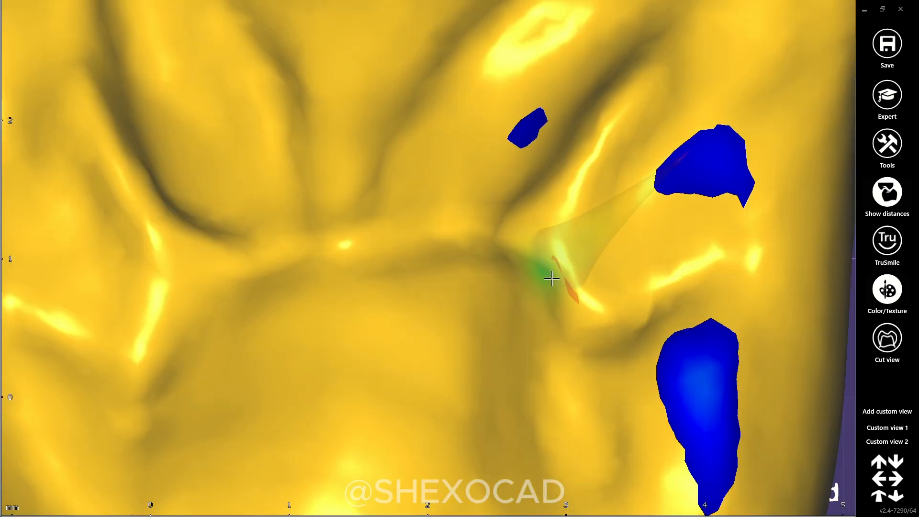
scroll(440, 304, down, 6)
right_drag(448, 318, 520, 344)
scroll(521, 344, down, 3)
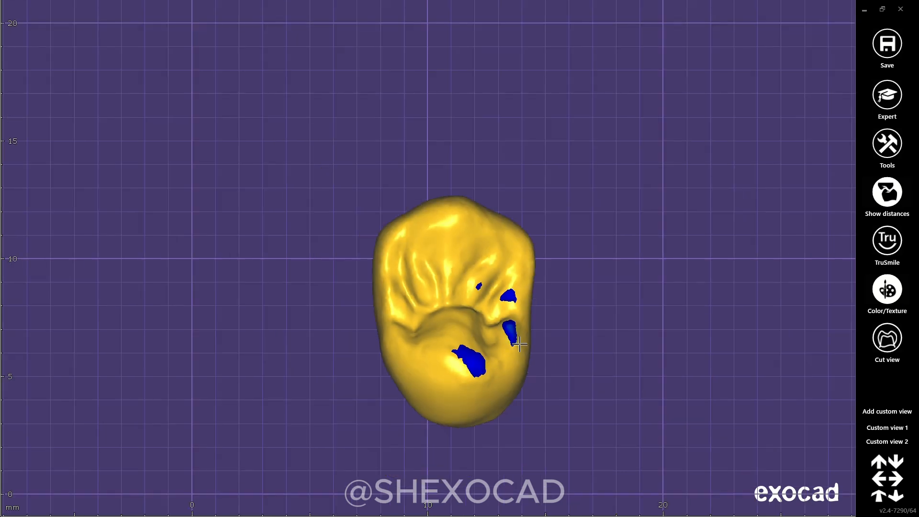
Reduce the two contact spots along the crown's marginal ridge and the small spot on the buccal cusp's inner slope
scroll(520, 343, up, 8)
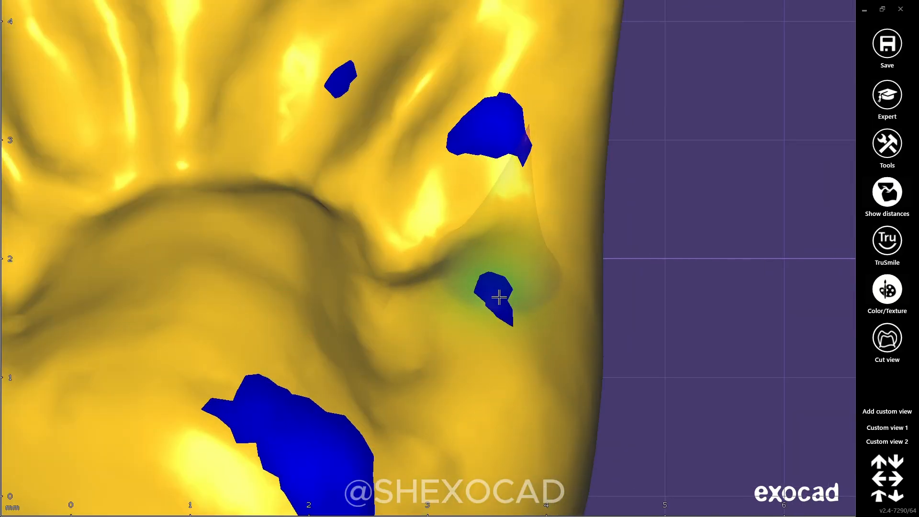
drag(493, 126, 496, 156)
scroll(505, 142, down, 8)
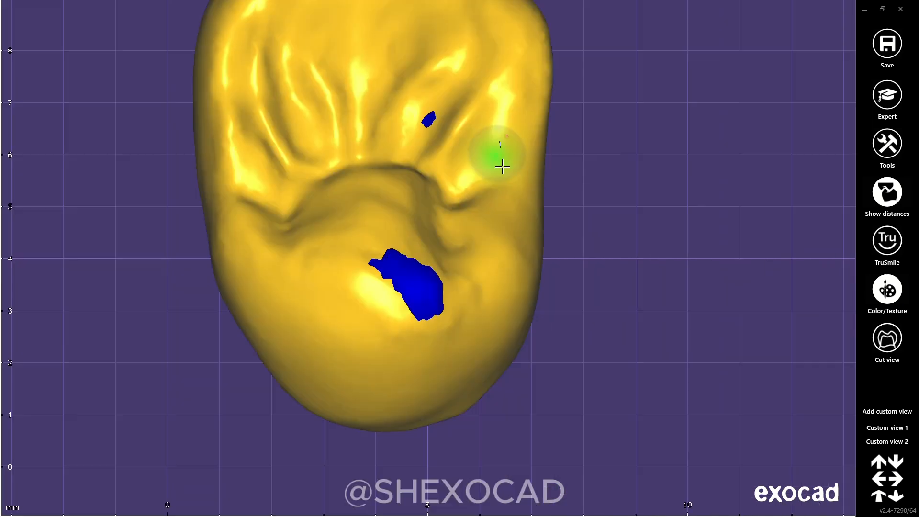
scroll(501, 168, up, 7)
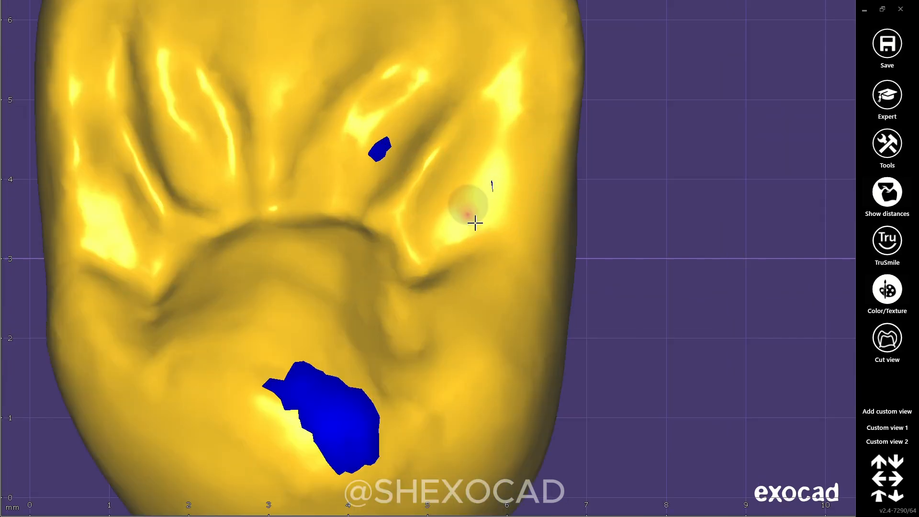
scroll(441, 303, down, 8)
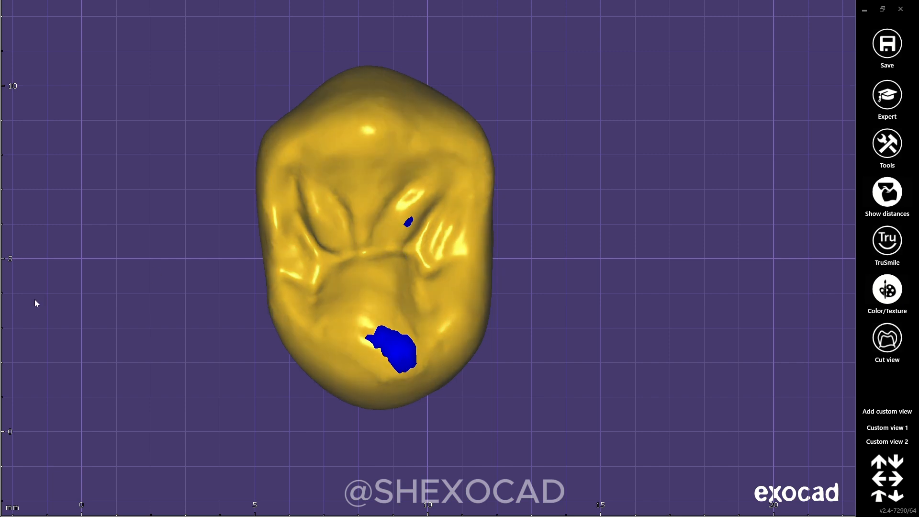
scroll(410, 221, up, 7)
drag(408, 216, 400, 230)
scroll(388, 294, down, 5)
middle_drag(374, 386, 351, 290)
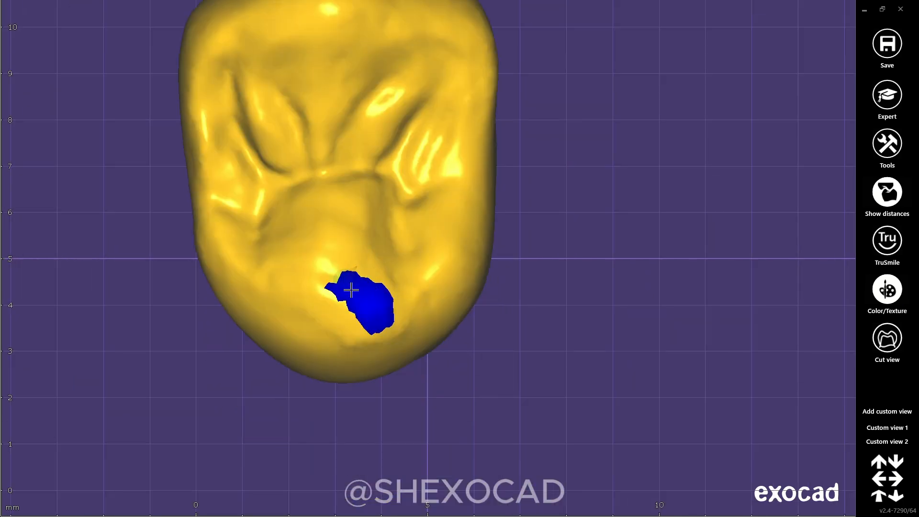
Shape the line angles on the crown's buccal surface with the free-forming tool
right_drag(360, 303, 427, 316)
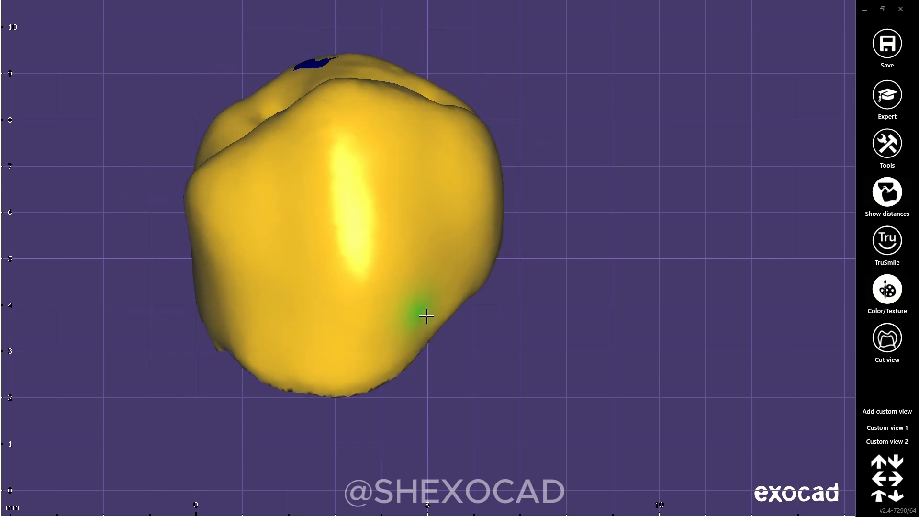
scroll(411, 201, down, 2)
scroll(361, 204, up, 7)
middle_drag(390, 154, 413, 171)
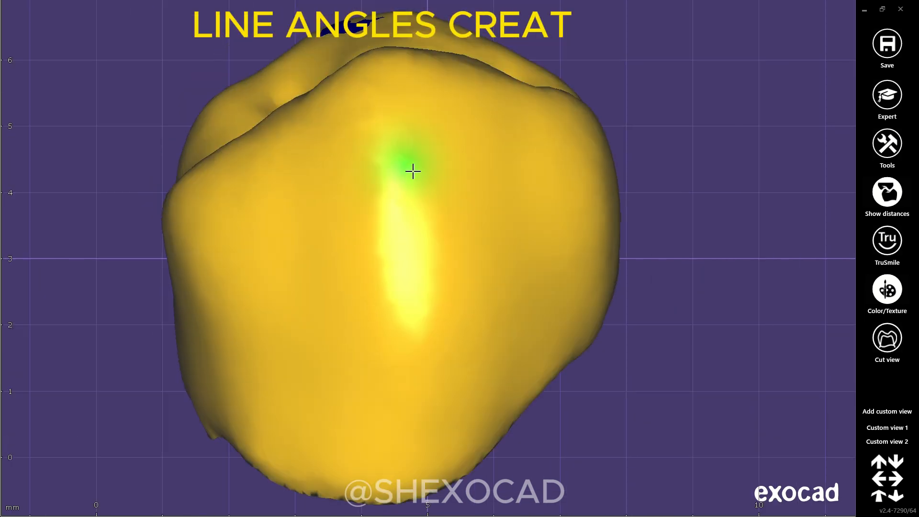
scroll(411, 169, down, 5)
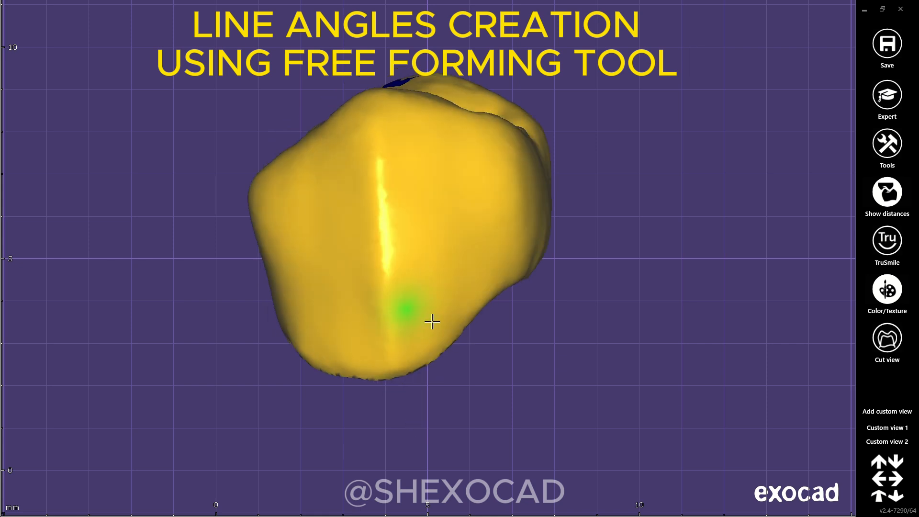
right_drag(432, 322, 461, 148)
mouse_move(480, 245)
right_down()
mouse_move(536, 341)
mouse_move(317, 184)
right_up()
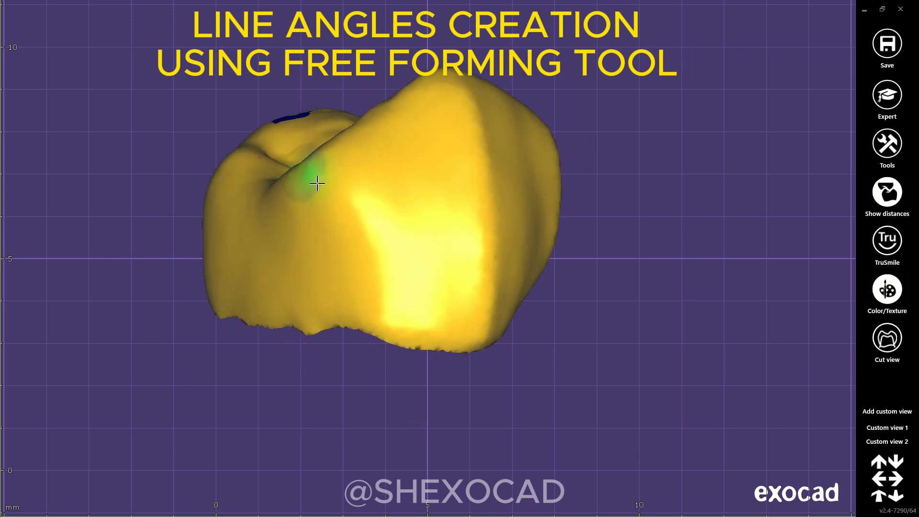
right_drag(368, 320, 340, 386)
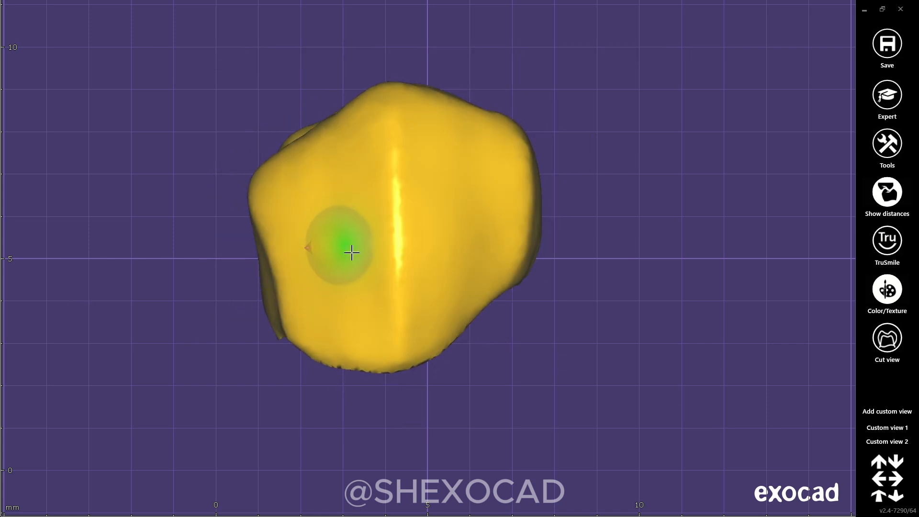
mouse_move(351, 253)
right_down()
mouse_move(328, 215)
mouse_move(425, 223)
right_up()
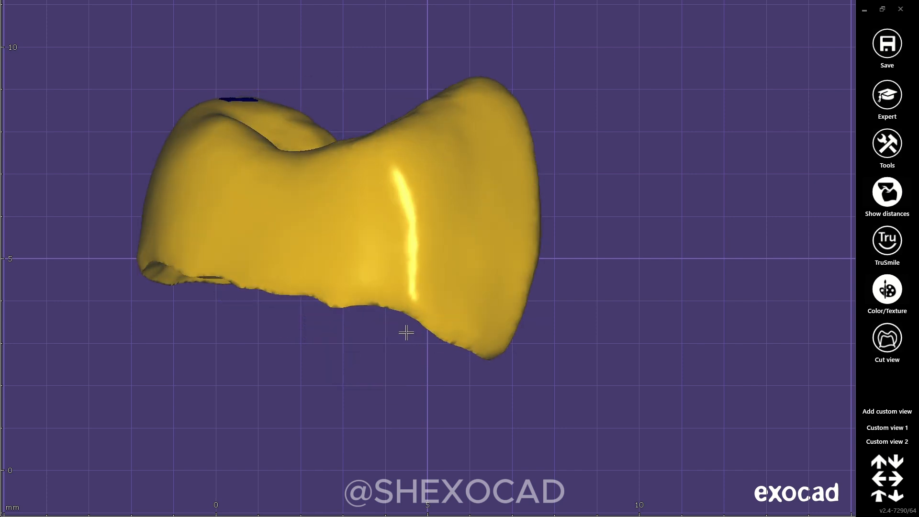
right_drag(406, 329, 392, 115)
right_drag(355, 273, 370, 252)
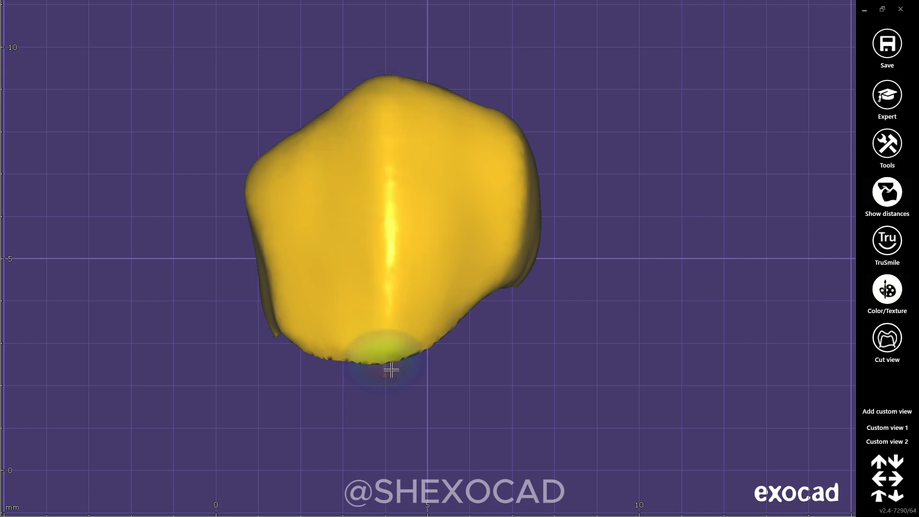
Smooth the crown's buccal wall near the margin and its transition to the proximal side
right_drag(391, 370, 387, 306)
scroll(386, 307, down, 3)
scroll(305, 303, up, 6)
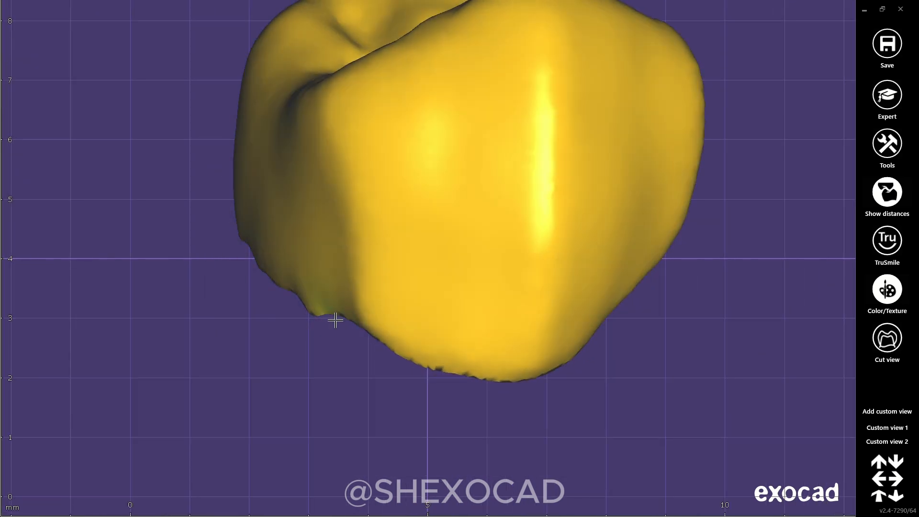
right_drag(335, 319, 262, 133)
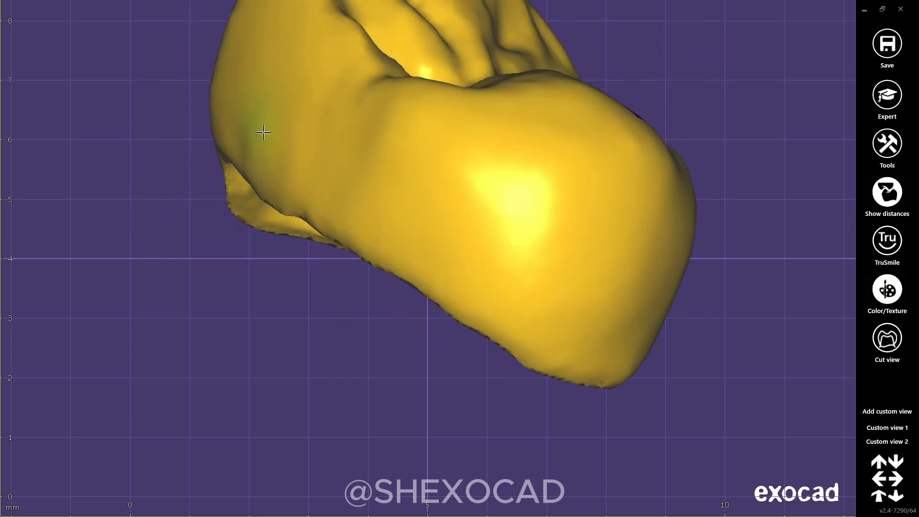
scroll(320, 206, down, 5)
Check the crown from the occlusal side and from the buccal side with both arches in occlusion
right_drag(321, 206, 565, 314)
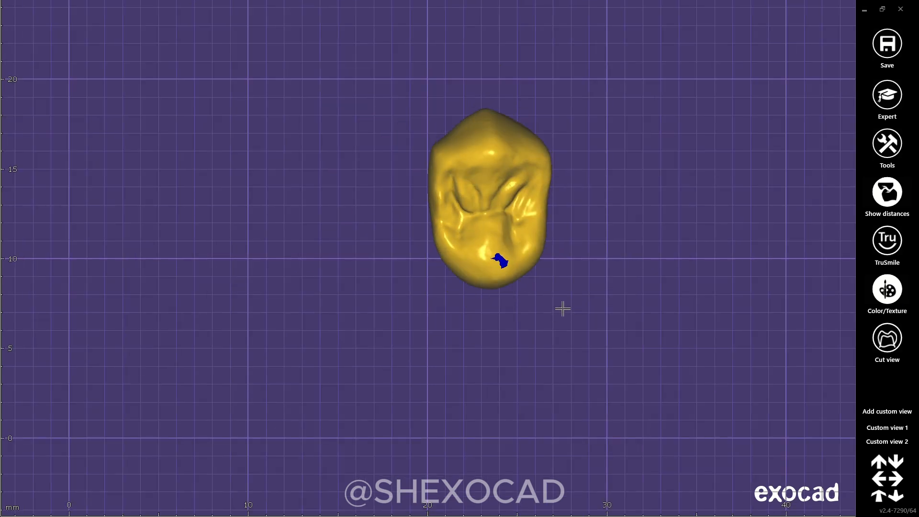
scroll(432, 161, up, 4)
right_drag(445, 305, 472, 94)
scroll(514, 207, down, 4)
right_drag(514, 207, 485, 260)
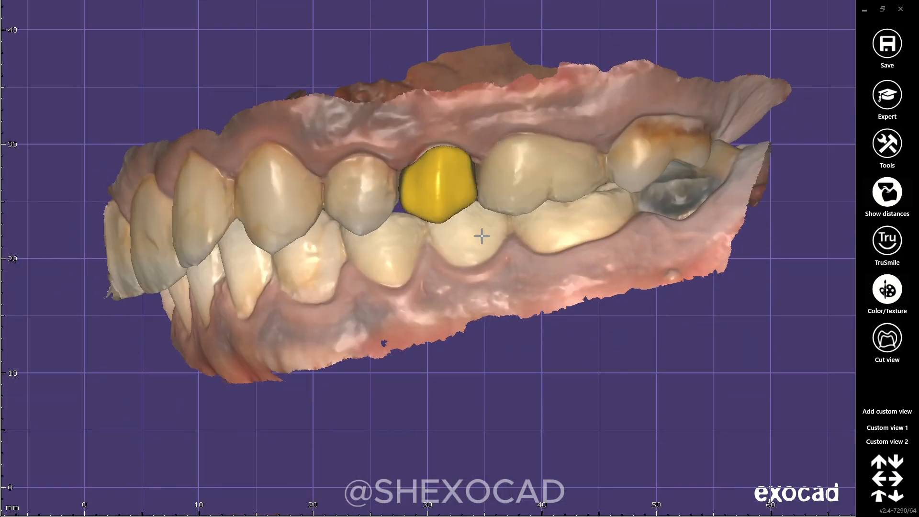
scroll(375, 216, up, 2)
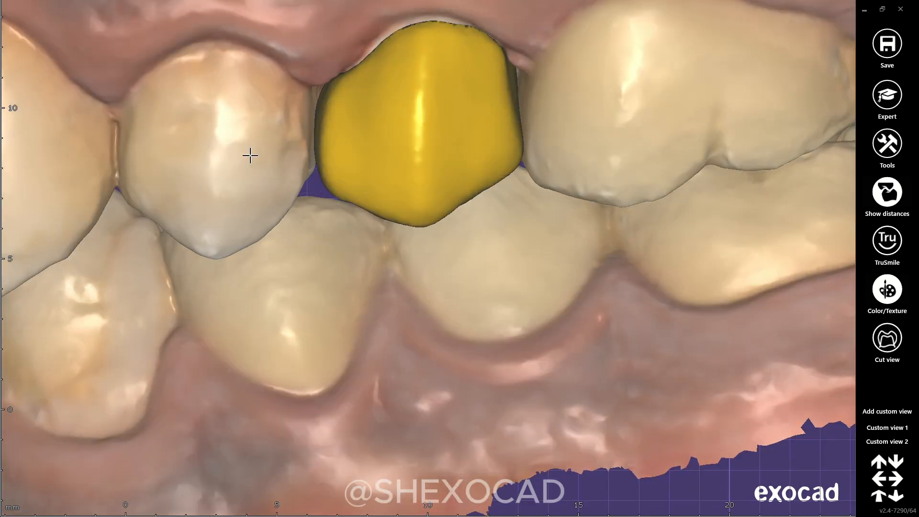
Lighten the crown's contact area towards the adjacent molar, with the neighbouring teeth faded to transparent
ctrl+scroll(244, 163, down, 3)
right_drag(244, 164, 411, 178)
ctrl+scroll(428, 160, down, 2)
scroll(390, 143, up, 4)
ctrl+scroll(445, 156, up, 2)
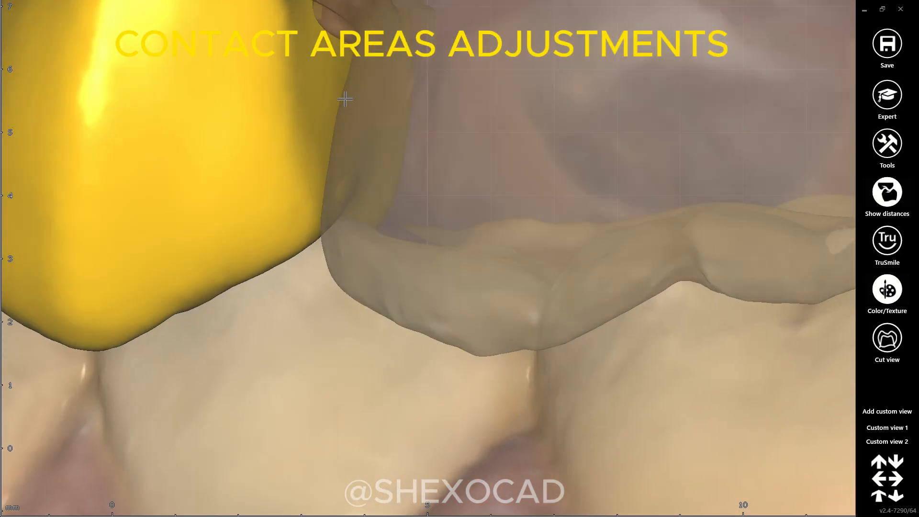
ctrl+scroll(365, 80, down, 2)
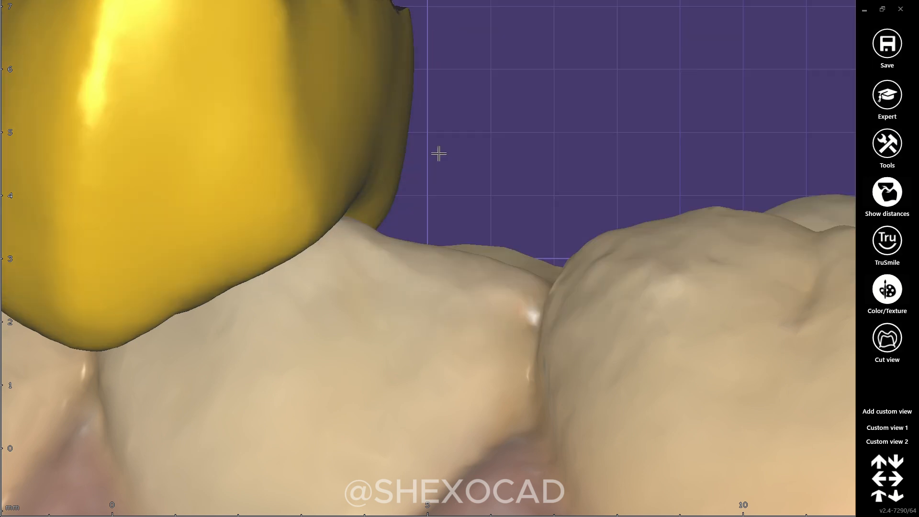
ctrl+scroll(439, 154, up, 2)
scroll(407, 154, down, 4)
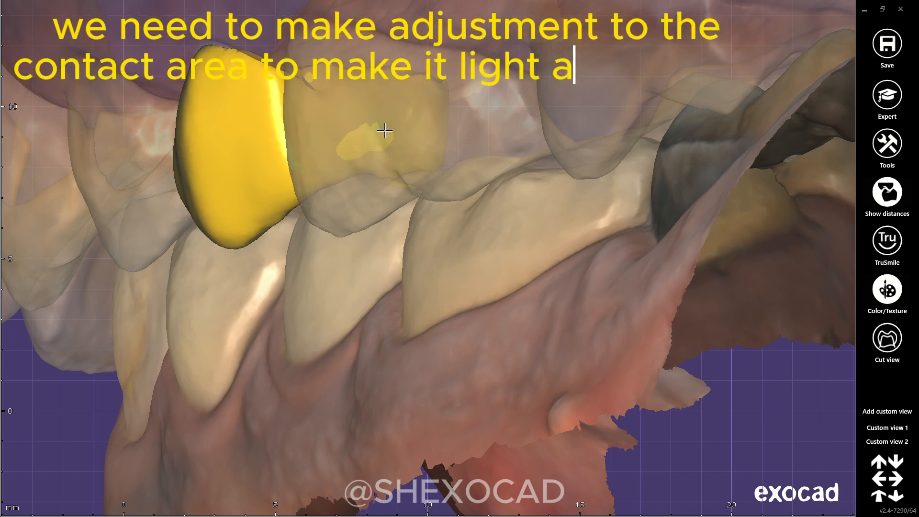
Adjust the crown's contact area towards the adjacent premolar from the lingual side, with the neighbouring teeth transparent
scroll(354, 168, down, 5)
right_drag(404, 204, 349, 222)
scroll(411, 201, up, 5)
scroll(349, 222, down, 3)
scroll(349, 221, down, 3)
right_drag(404, 232, 353, 230)
scroll(301, 219, up, 6)
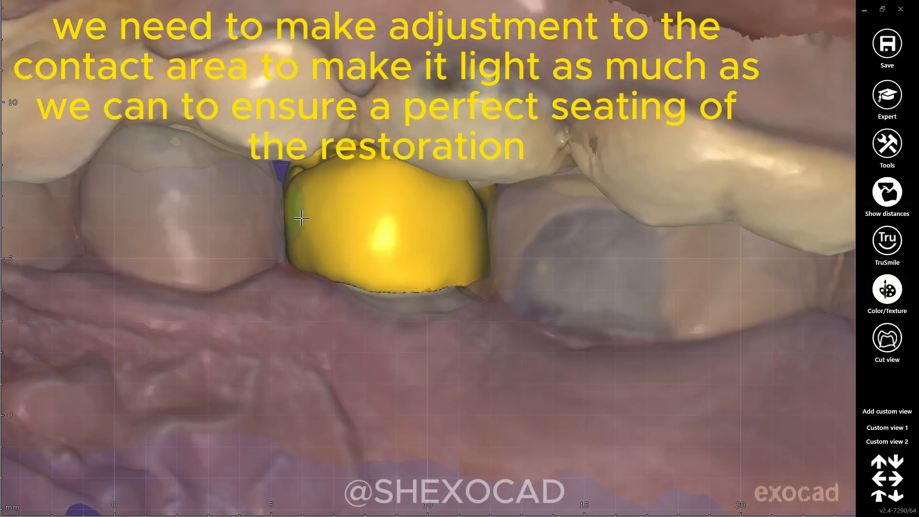
scroll(517, 344, down, 3)
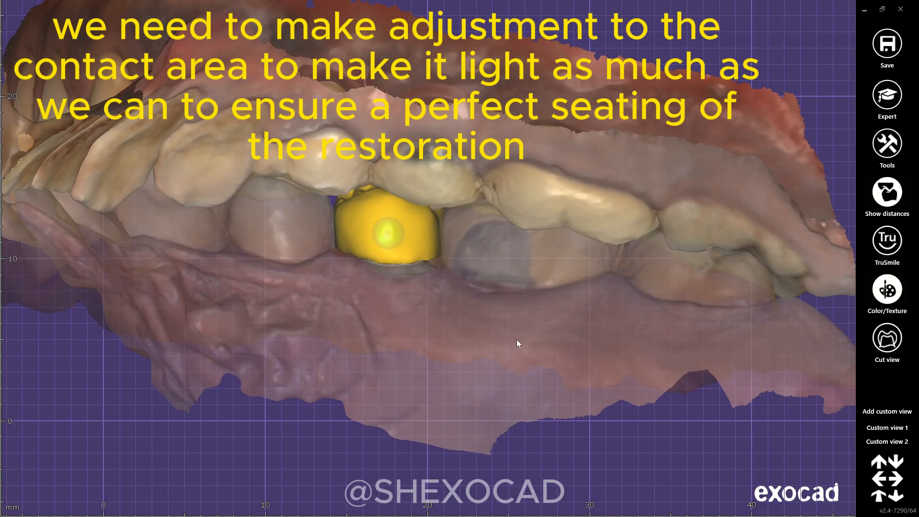
Finish free-forming and review the crown from the buccal side with the opposing arch displayed and then hidden
scroll(402, 278, down, 3)
right_drag(402, 278, 509, 215)
ctrl+scroll(495, 289, up, 3)
scroll(478, 283, down, 3)
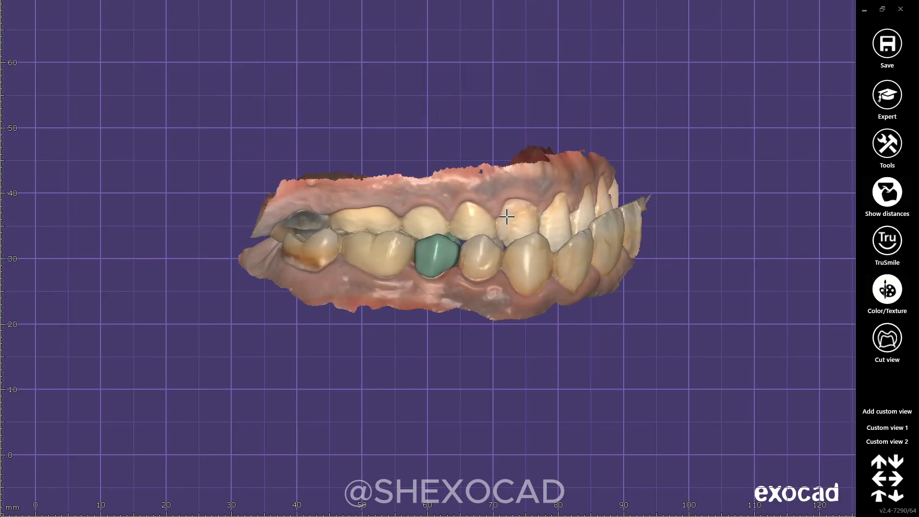
ctrl+scroll(509, 215, down, 3)
scroll(510, 332, up, 3)
Reopen free-forming of the crown in expert mode, go over its buccal cusp, and return to the wizard
right_drag(511, 331, 288, 229)
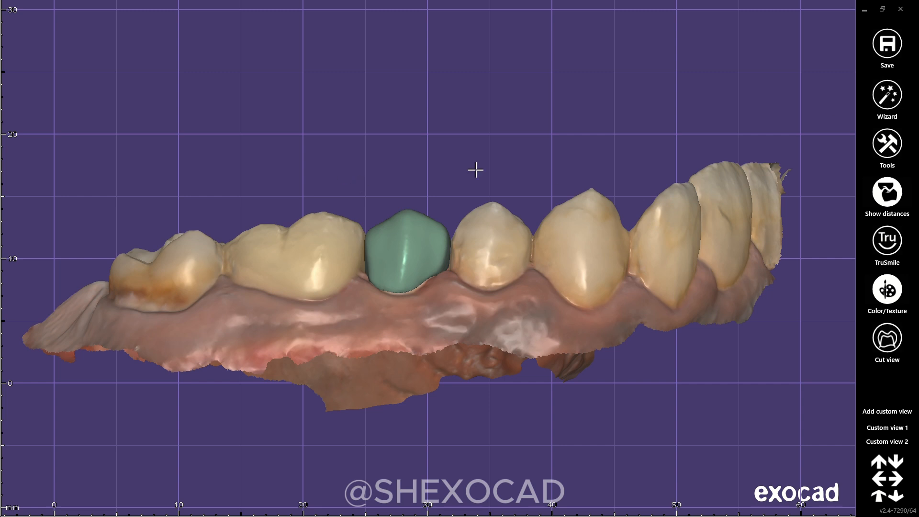
right_drag(466, 303, 431, 315)
scroll(408, 208, up, 5)
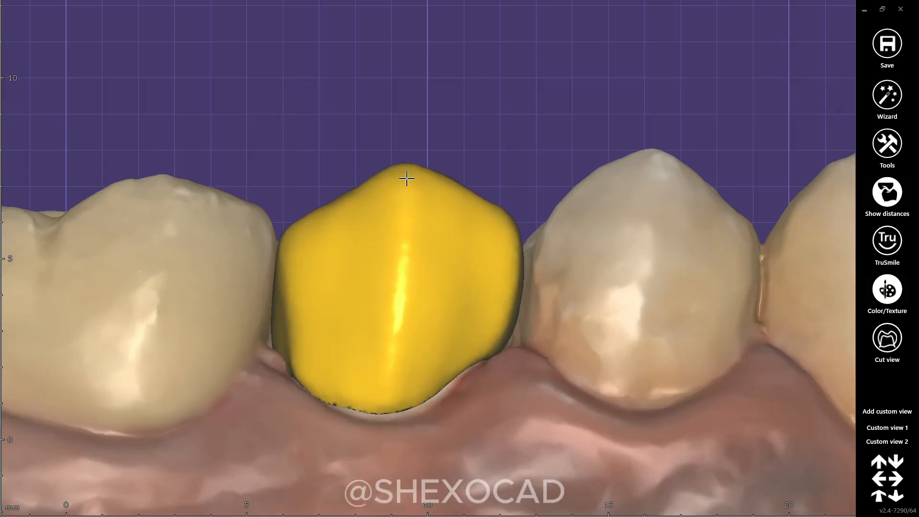
scroll(546, 342, down, 6)
middle_drag(544, 329, 515, 307)
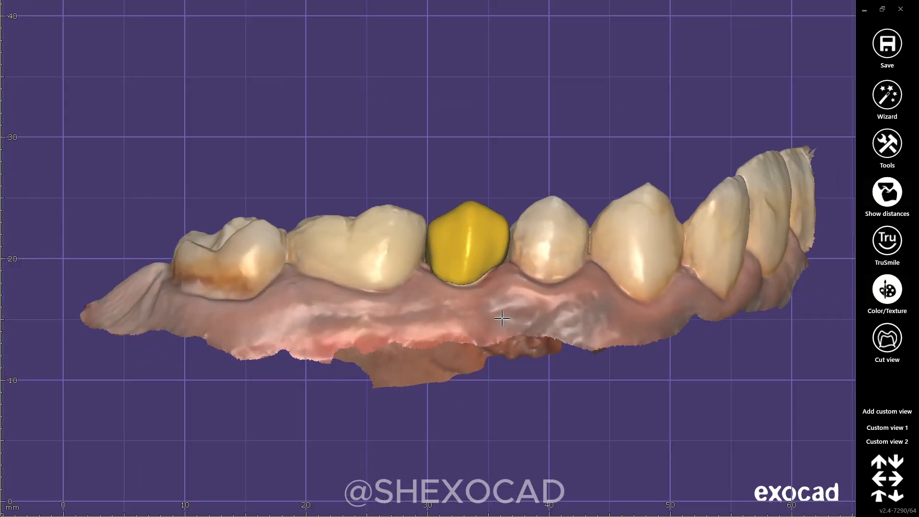
mouse_move(502, 318)
right_down()
mouse_move(540, 1)
mouse_move(505, 314)
right_up()
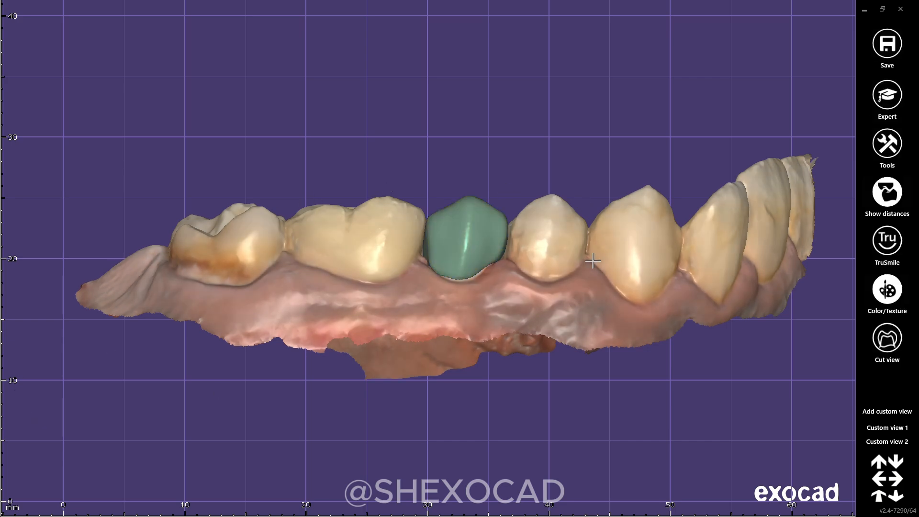
click(124, 475)
Inspect the crown within the upper arch and on its own with the surrounding scans hidden
scroll(494, 162, down, 5)
right_drag(482, 142, 514, 220)
scroll(511, 211, up, 5)
ctrl+scroll(514, 218, down, 3)
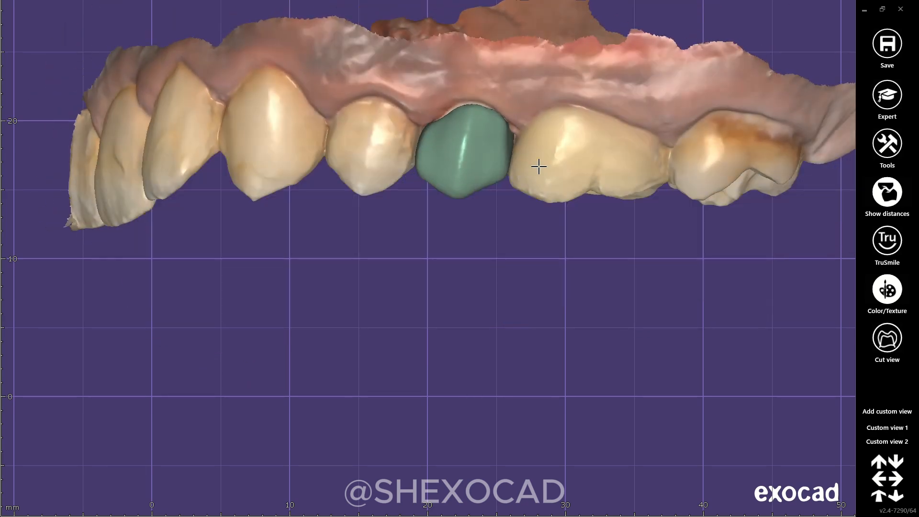
ctrl+scroll(538, 168, down, 3)
right_drag(537, 163, 535, 178)
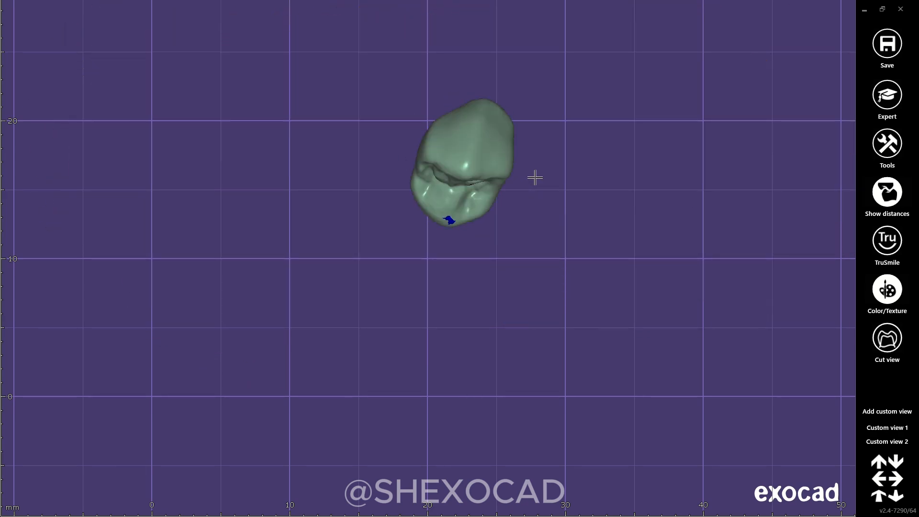
Reopen free-forming of the crown in expert mode and close the open margin along its buccal cervical edge
ctrl+scroll(536, 178, up, 5)
scroll(536, 249, down, 4)
right_drag(536, 178, 497, 262)
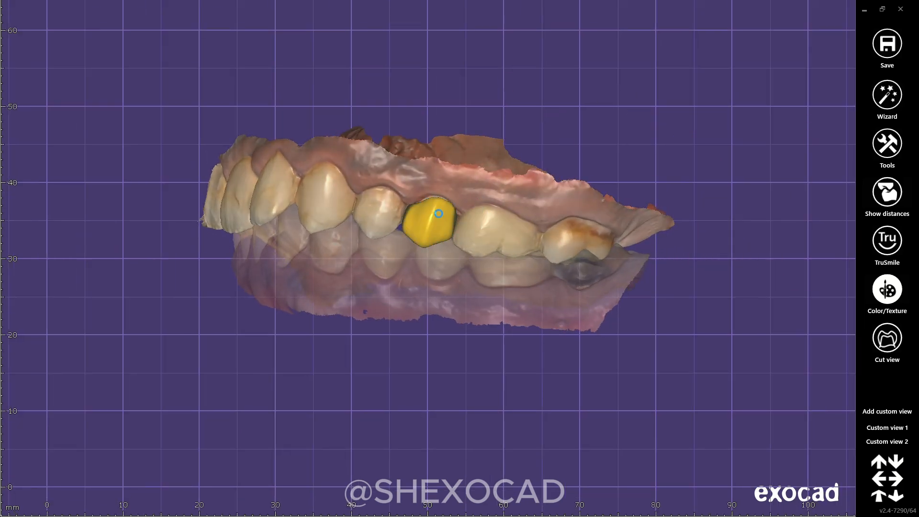
scroll(439, 214, up, 8)
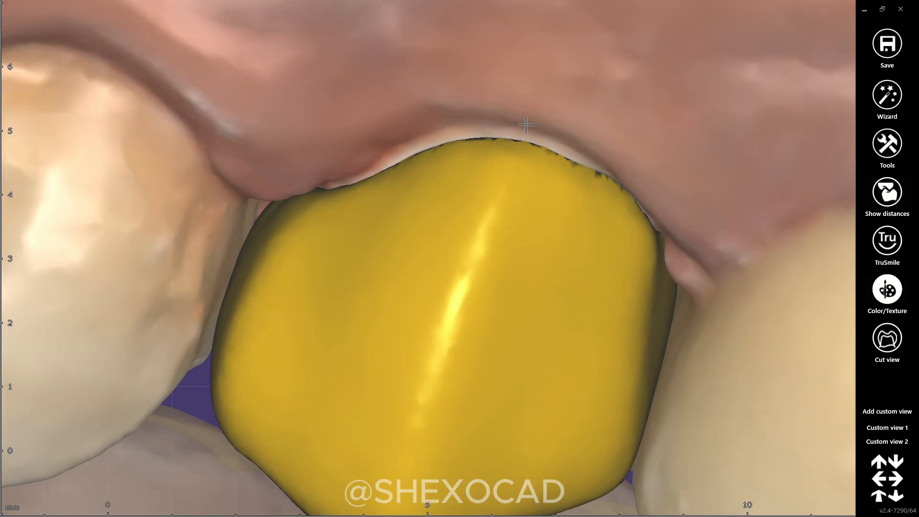
scroll(393, 222, down, 1)
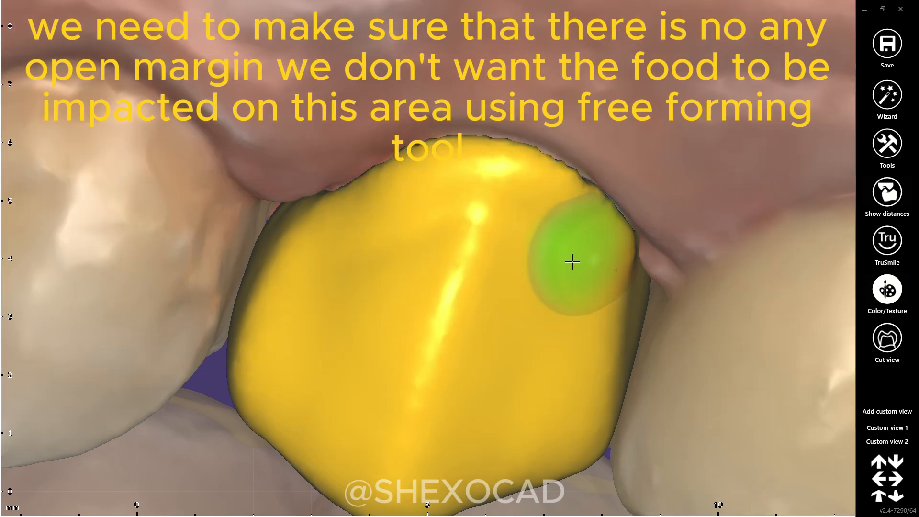
Free-form the crown's lingual cervical surface to close the open margin along the gingiva
scroll(572, 262, down, 5)
mouse_move(608, 337)
right_down()
mouse_move(616, 322)
mouse_move(608, 335)
right_up()
scroll(538, 256, up, 5)
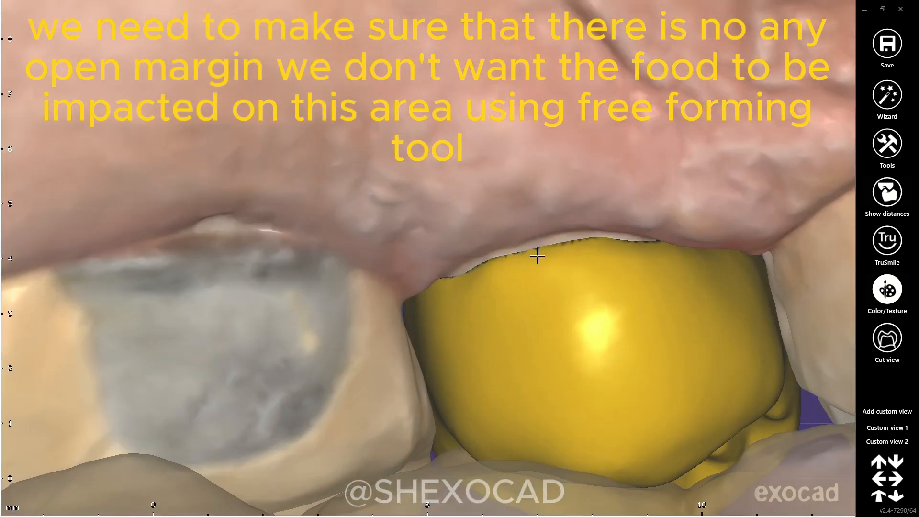
mouse_move(538, 256)
right_down()
mouse_move(654, 133)
mouse_move(594, 202)
mouse_move(732, 259)
mouse_move(561, 262)
mouse_move(581, 273)
mouse_move(564, 283)
right_up()
scroll(594, 201, down, 4)
scroll(534, 283, up, 5)
scroll(533, 285, down, 1)
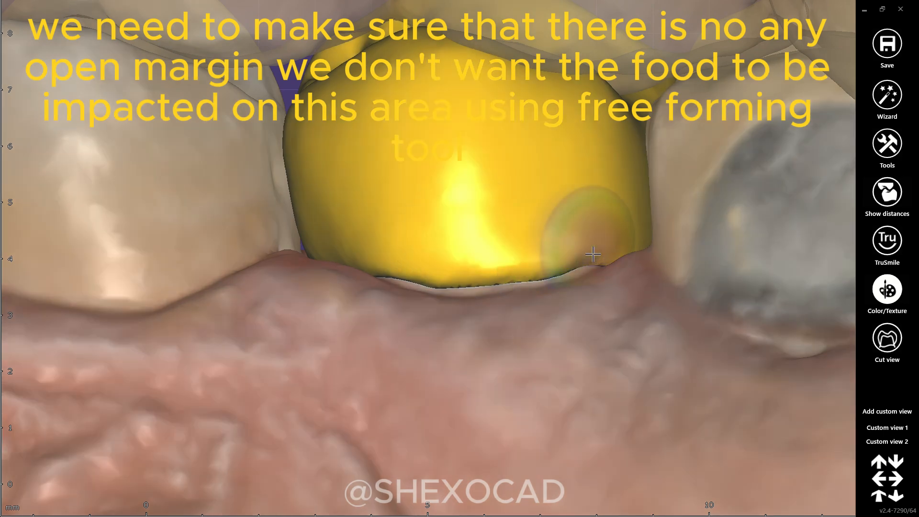
scroll(593, 281, down, 4)
mouse_move(594, 281)
right_down()
mouse_move(599, 318)
mouse_move(382, 322)
mouse_move(498, 353)
right_up()
Compare the crown's buccal contour with the neighbouring teeth, looking along the arch from the front
scroll(497, 327, up, 3)
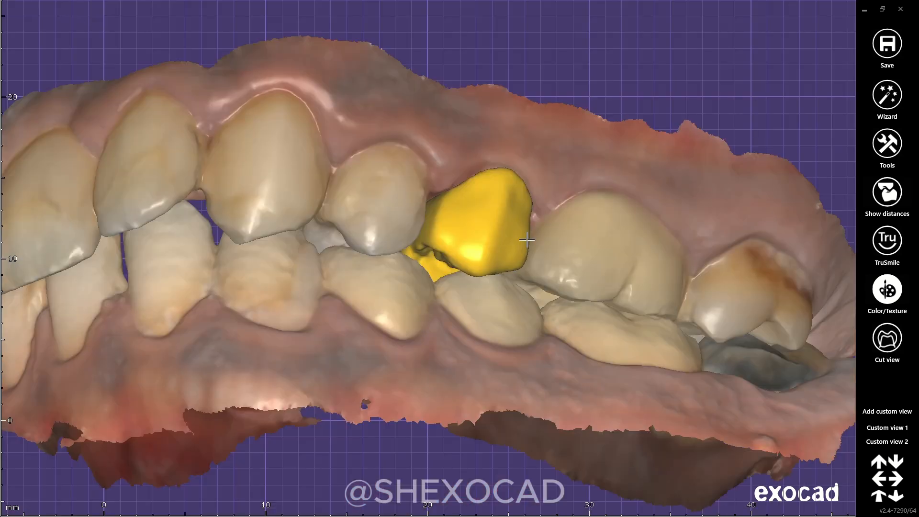
right_drag(536, 243, 536, 244)
scroll(522, 220, up, 5)
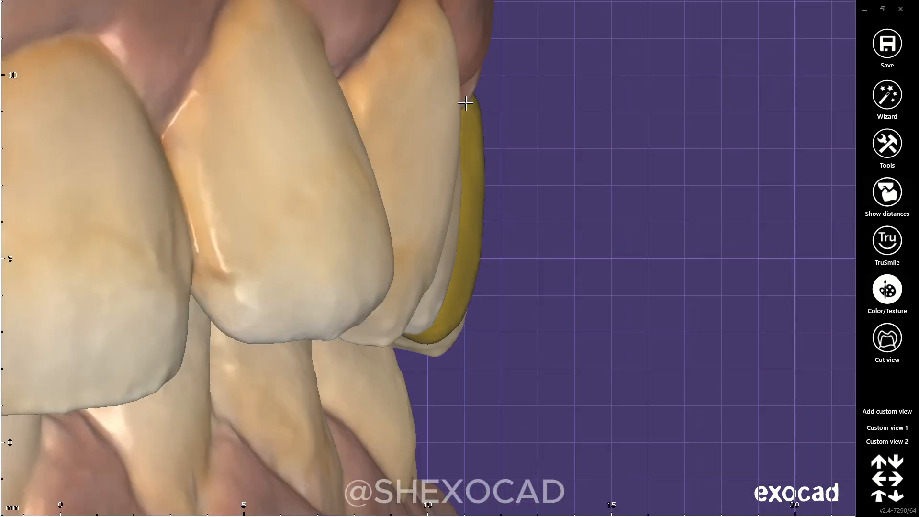
right_drag(486, 156, 473, 179)
scroll(481, 278, up, 5)
scroll(463, 271, down, 6)
scroll(473, 180, up, 4)
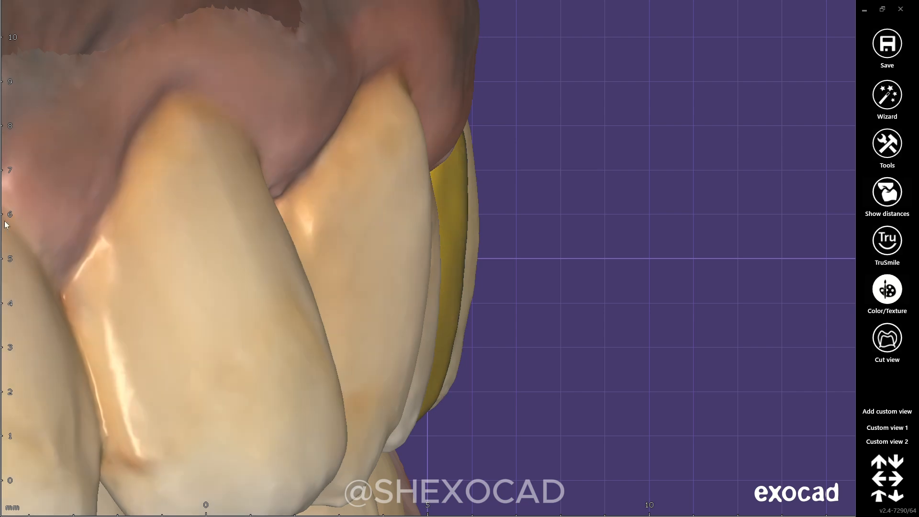
scroll(467, 262, down, 6)
right_drag(467, 263, 466, 281)
Refine the crown's buccal surface by free-forming its distal side and cervical margin area
scroll(466, 281, up, 2)
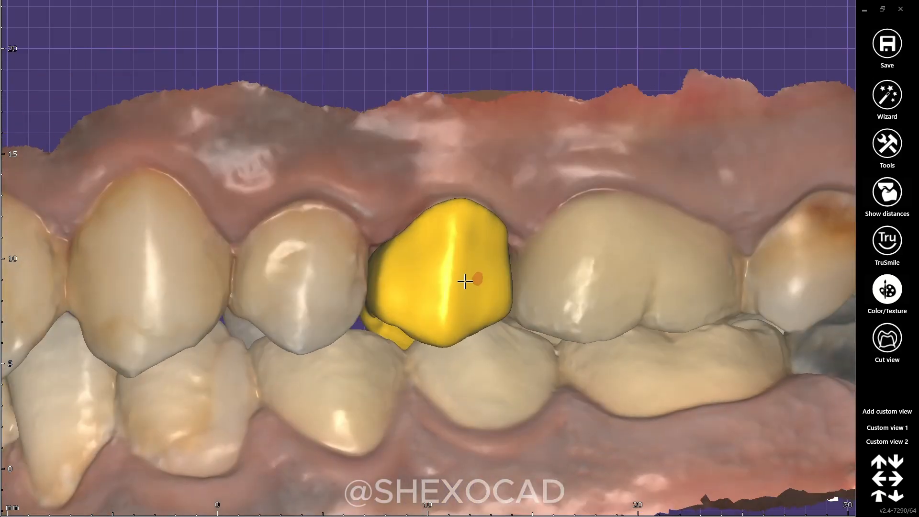
right_drag(440, 325, 485, 335)
scroll(517, 263, up, 5)
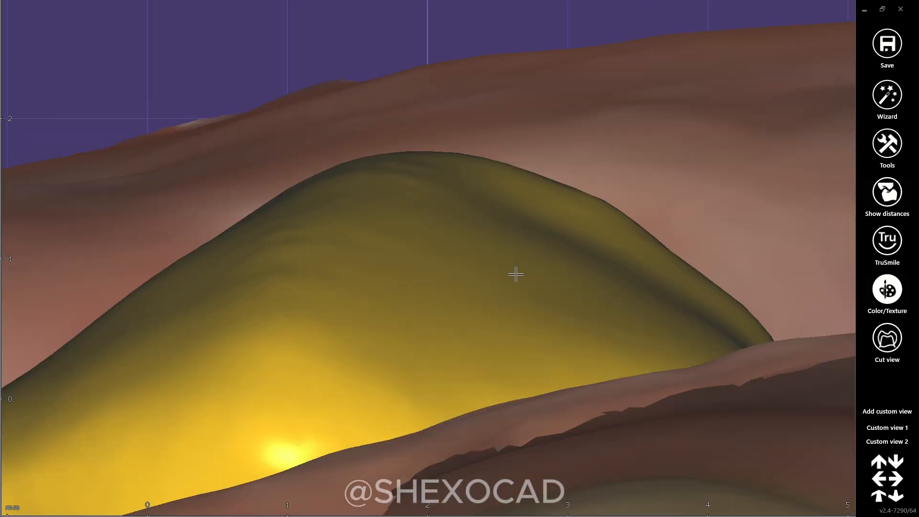
scroll(516, 274, down, 6)
right_drag(584, 219, 579, 261)
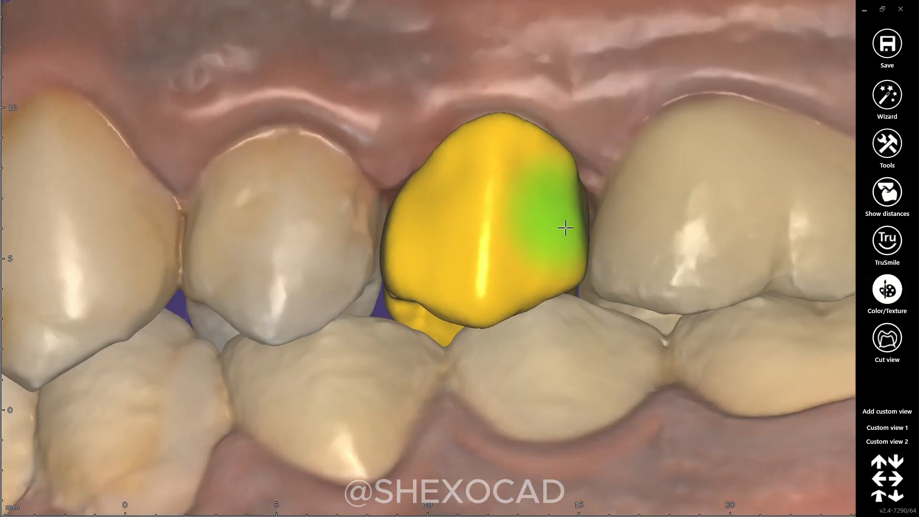
scroll(537, 155, up, 5)
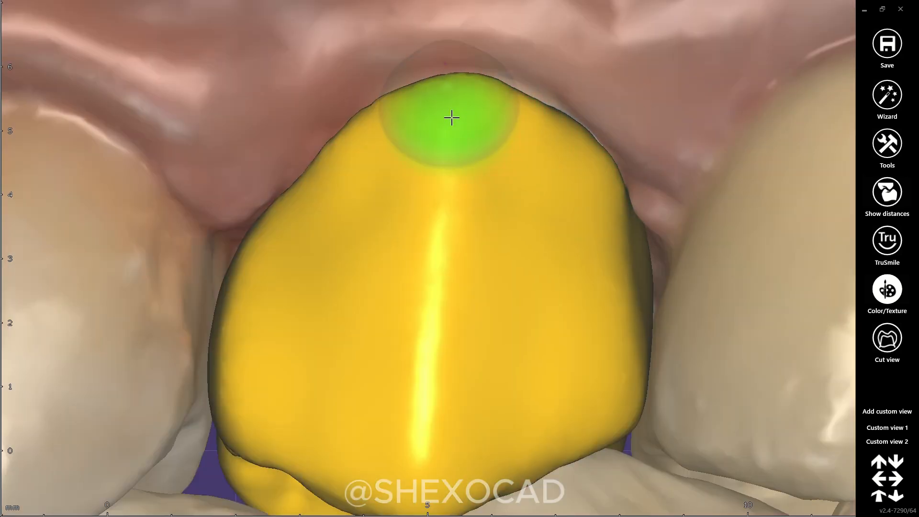
scroll(432, 232, down, 4)
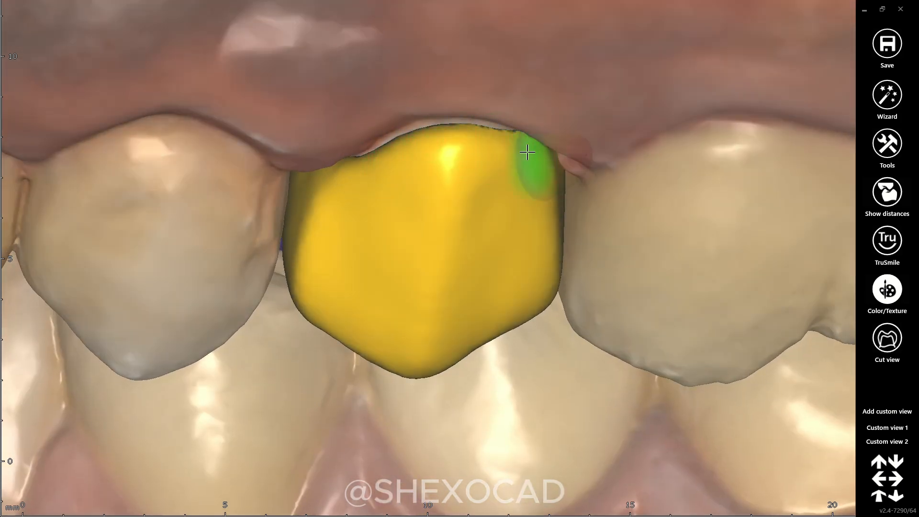
Adjust the crown's ridges to match the arch shape and go over its contact areas, with the neighbouring teeth transparent
mouse_move(366, 183)
right_down()
mouse_move(461, 315)
mouse_move(359, 328)
right_up()
right_drag(526, 276, 495, 211)
scroll(496, 337, down, 5)
scroll(493, 213, up, 1)
scroll(494, 212, up, 3)
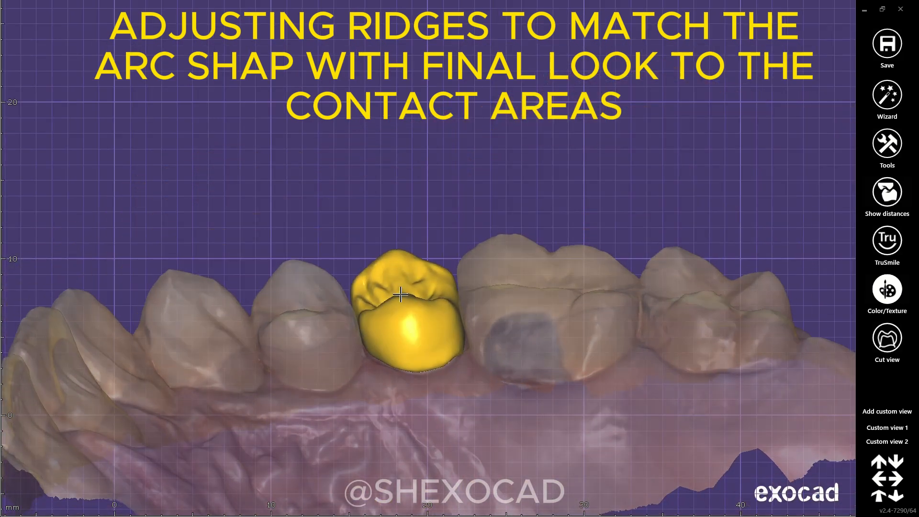
scroll(400, 294, up, 4)
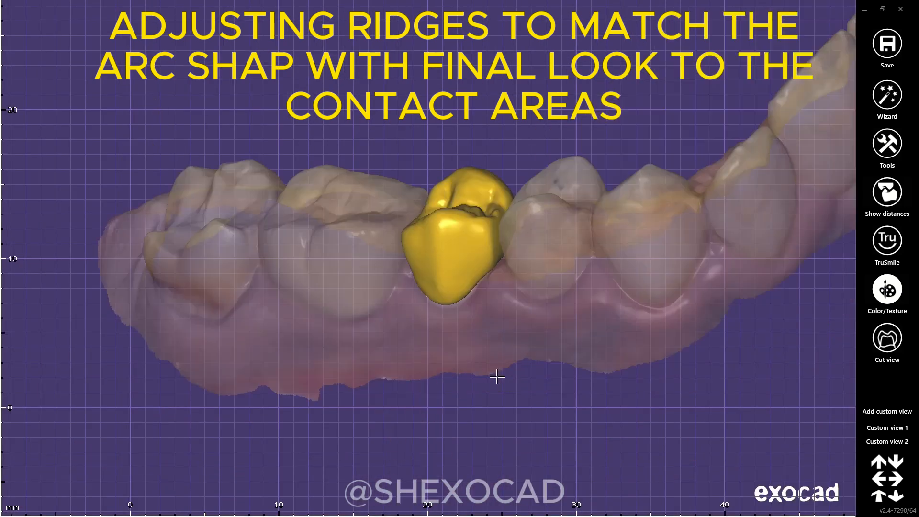
right_drag(554, 376, 455, 360)
scroll(474, 246, up, 4)
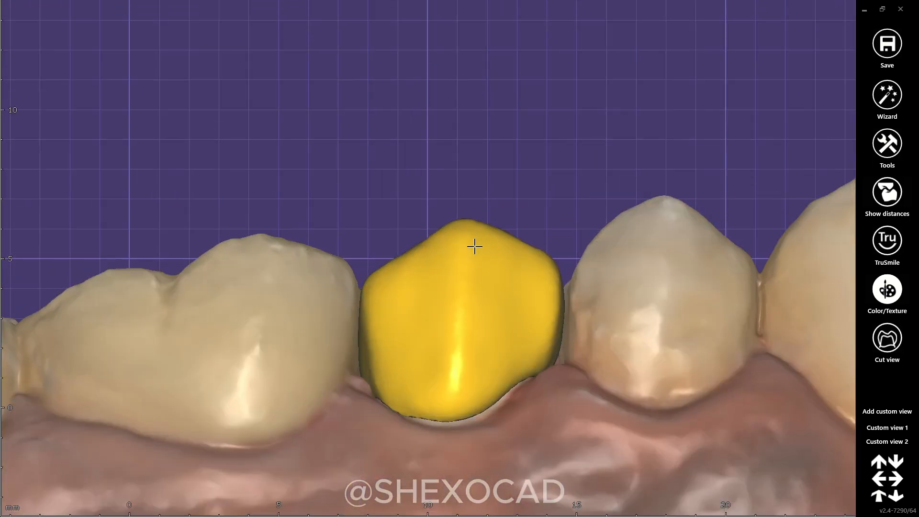
Examine how the crown's cusp height and ridges follow the curve of Spee of the upper arch
scroll(524, 372, down, 4)
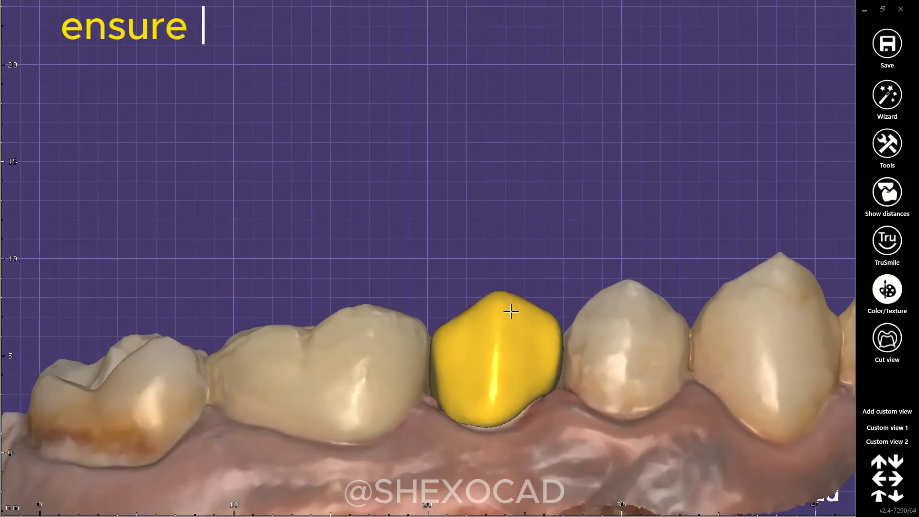
right_drag(511, 310, 520, 460)
scroll(502, 328, up, 4)
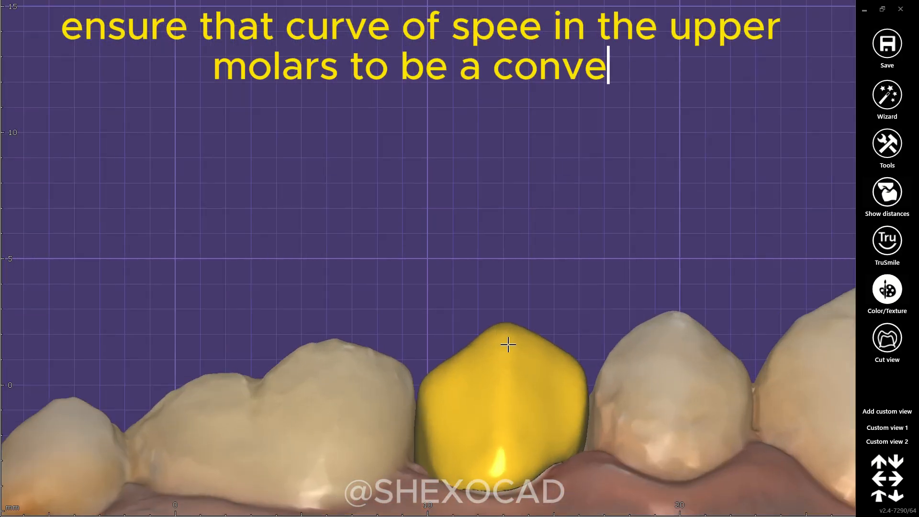
scroll(524, 402, down, 4)
right_drag(525, 402, 481, 373)
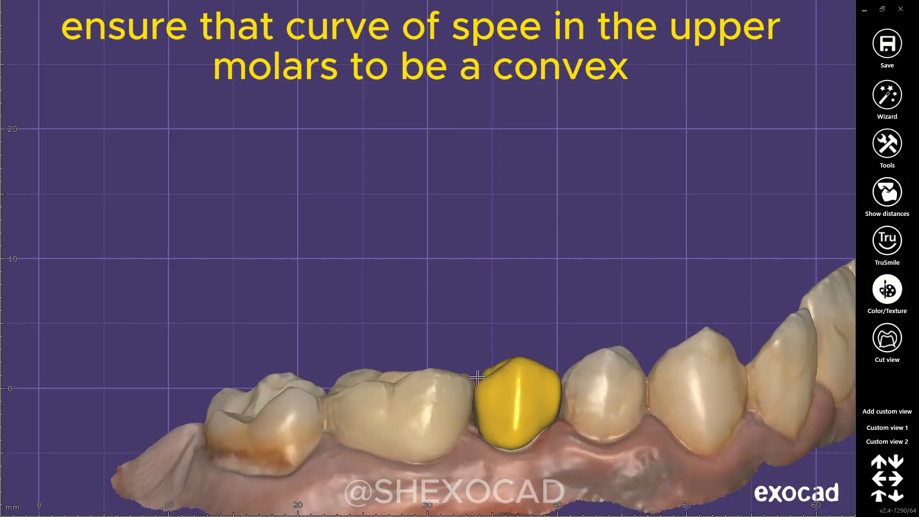
scroll(480, 376, up, 5)
scroll(502, 412, up, 5)
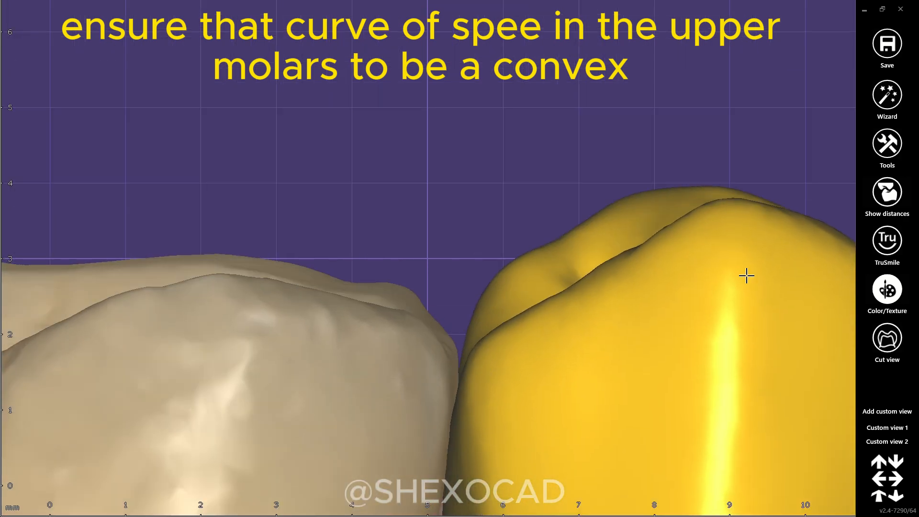
scroll(538, 180, down, 7)
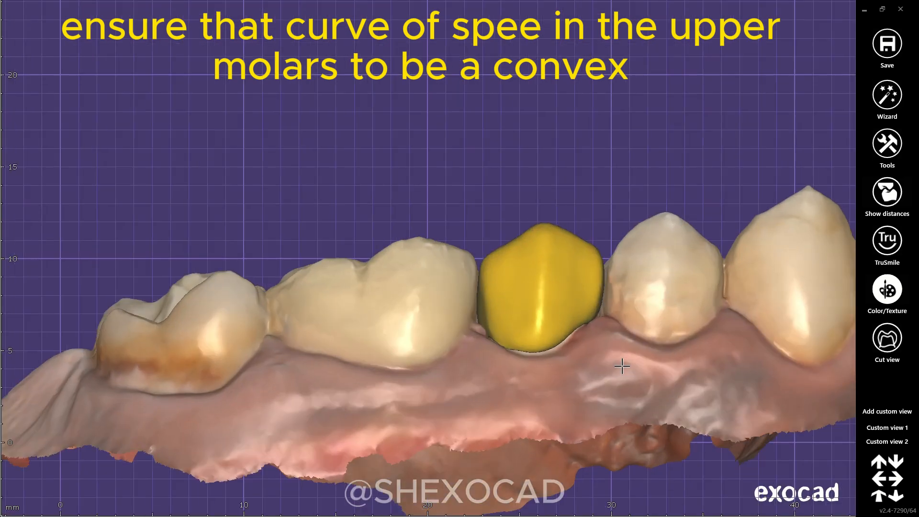
scroll(623, 366, up, 2)
right_drag(579, 386, 583, 378)
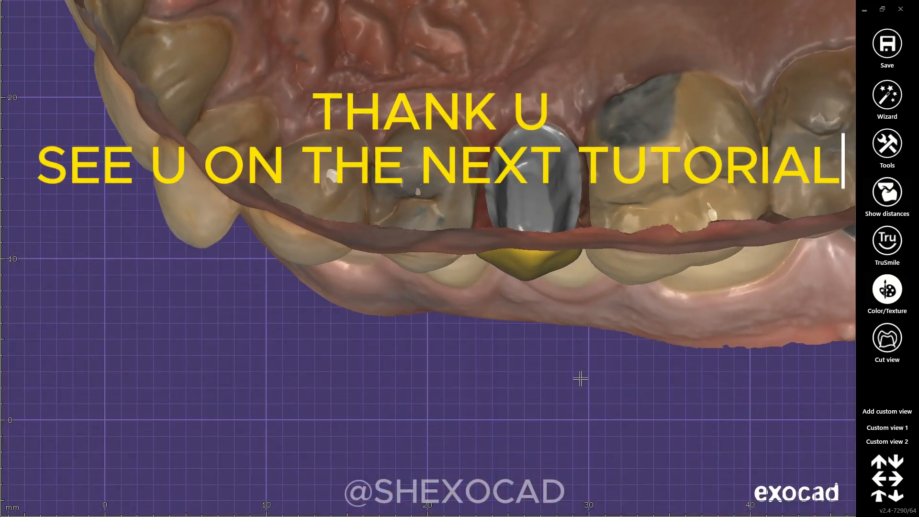
right_drag(638, 377, 533, 248)
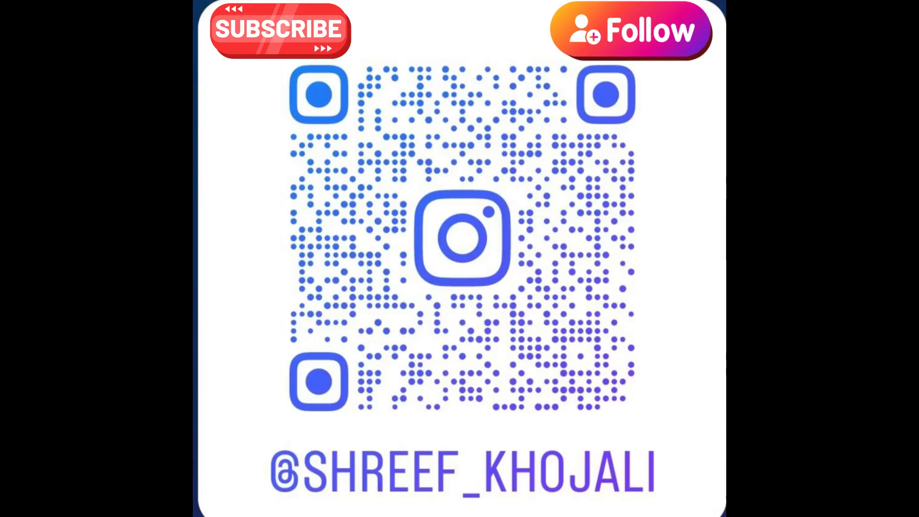